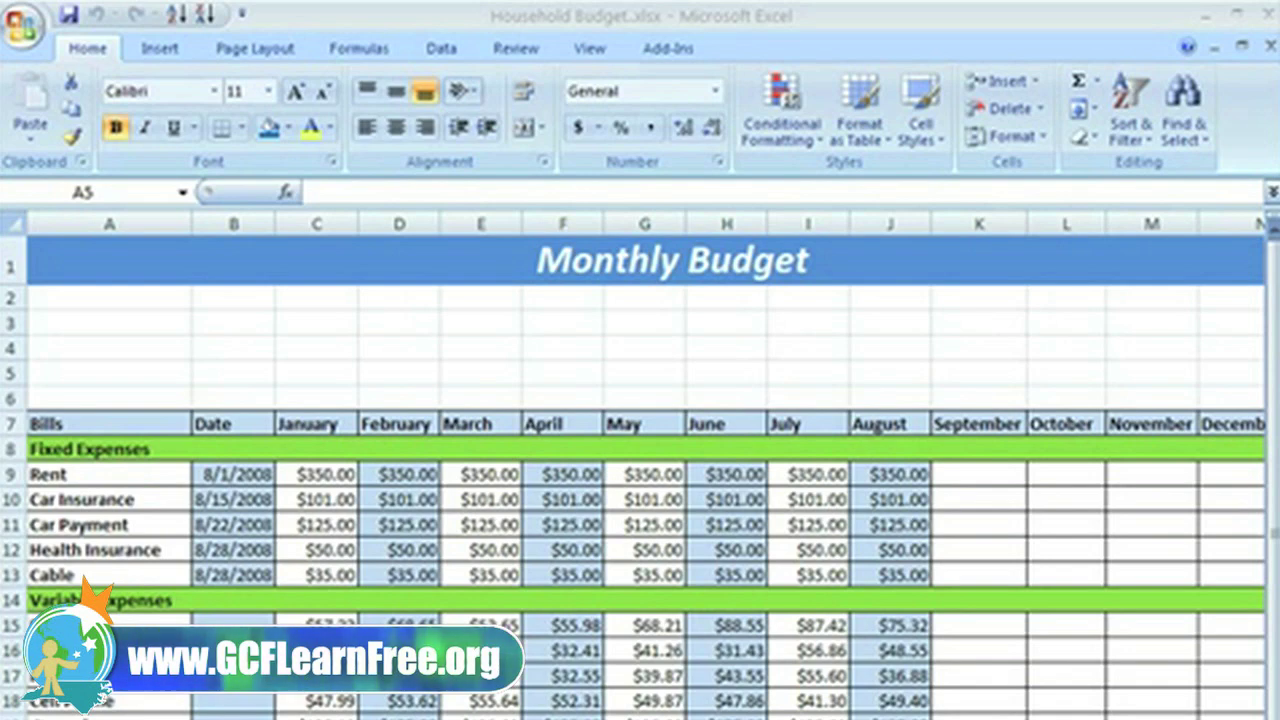
# Step: Enter the row labels Primary Job in A3, Part-time Job in A4 and Total Income in A5
pyautogui.click(50, 318)
pyautogui.write('Pr')
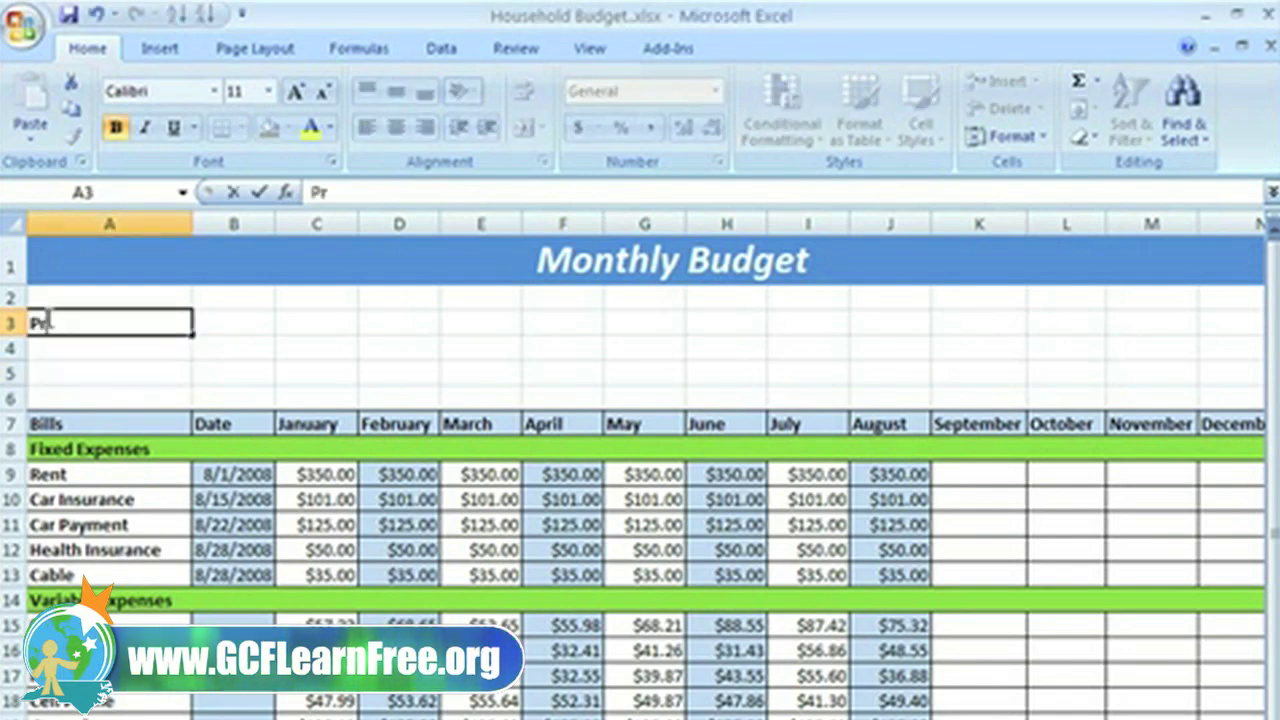
pyautogui.write('imary Job')
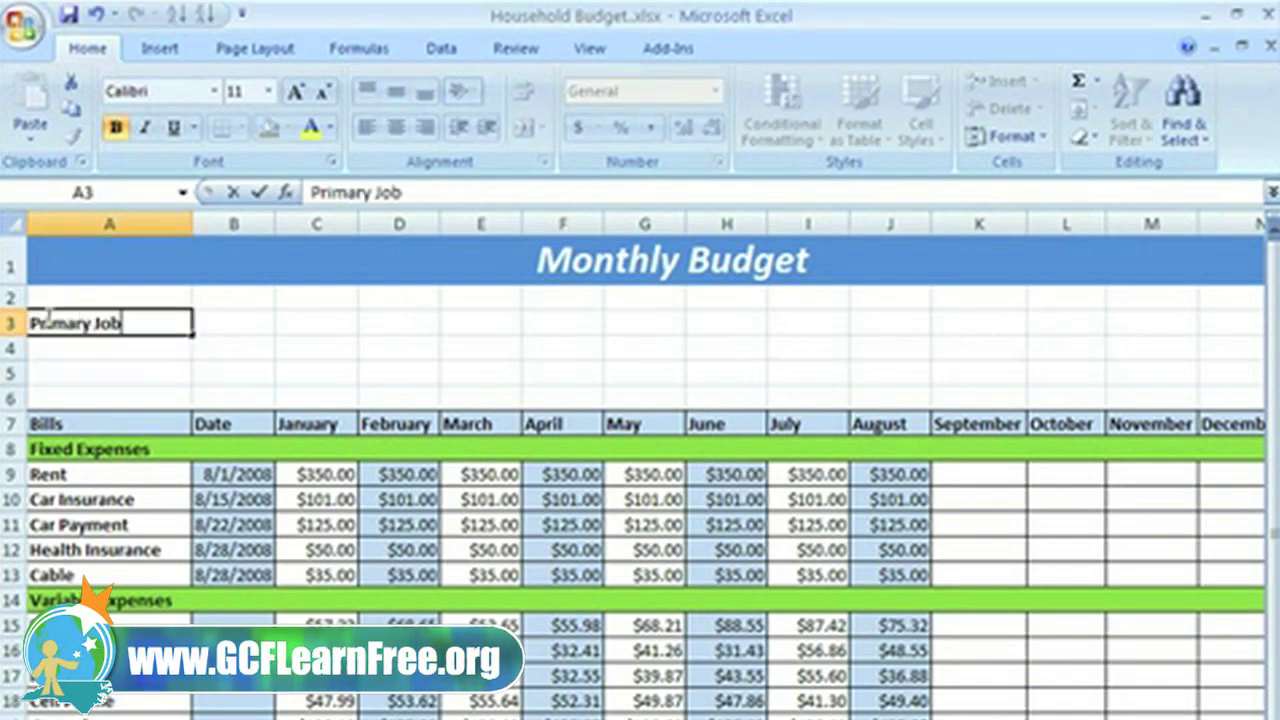
pyautogui.click(54, 350)
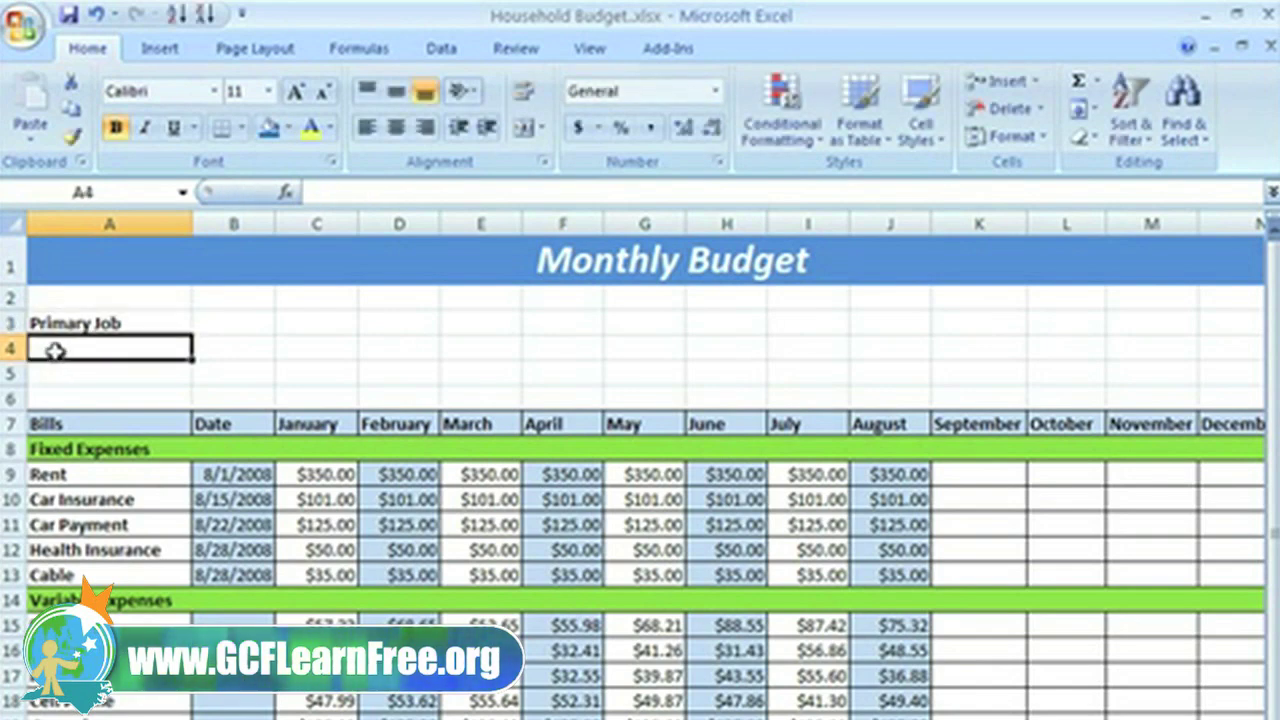
pyautogui.write('Part-ti')
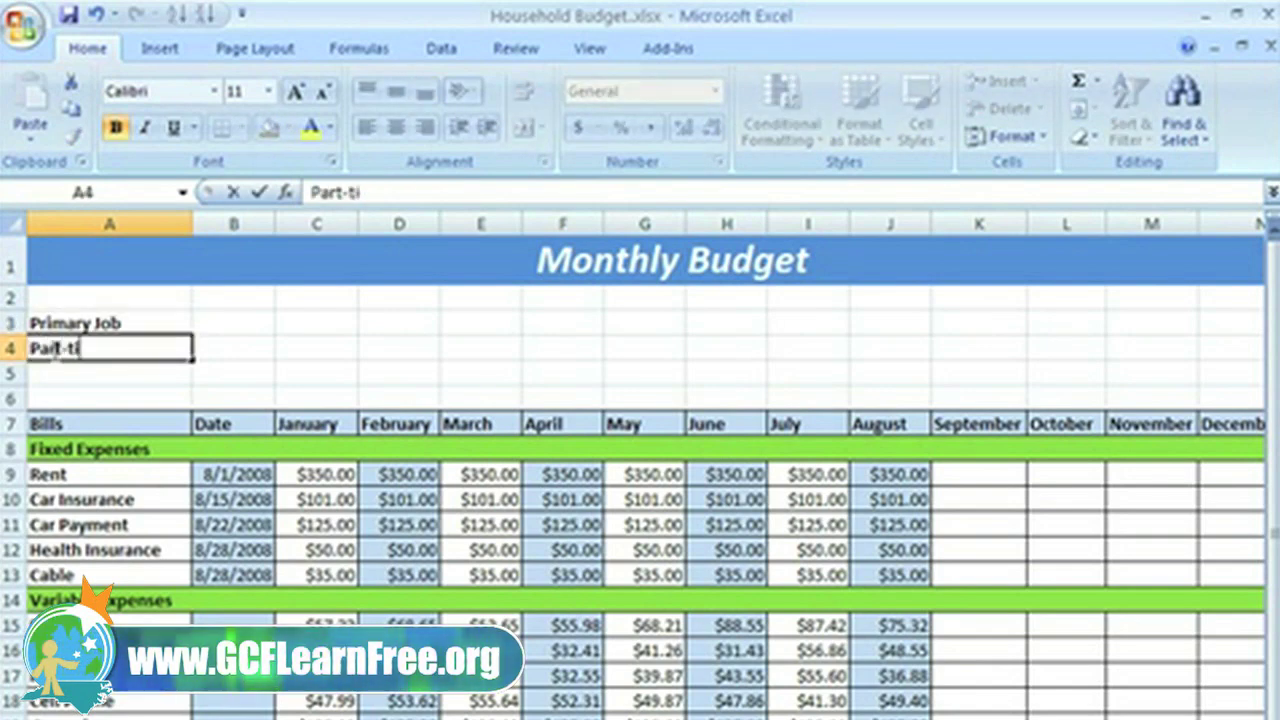
pyautogui.write('me Job')
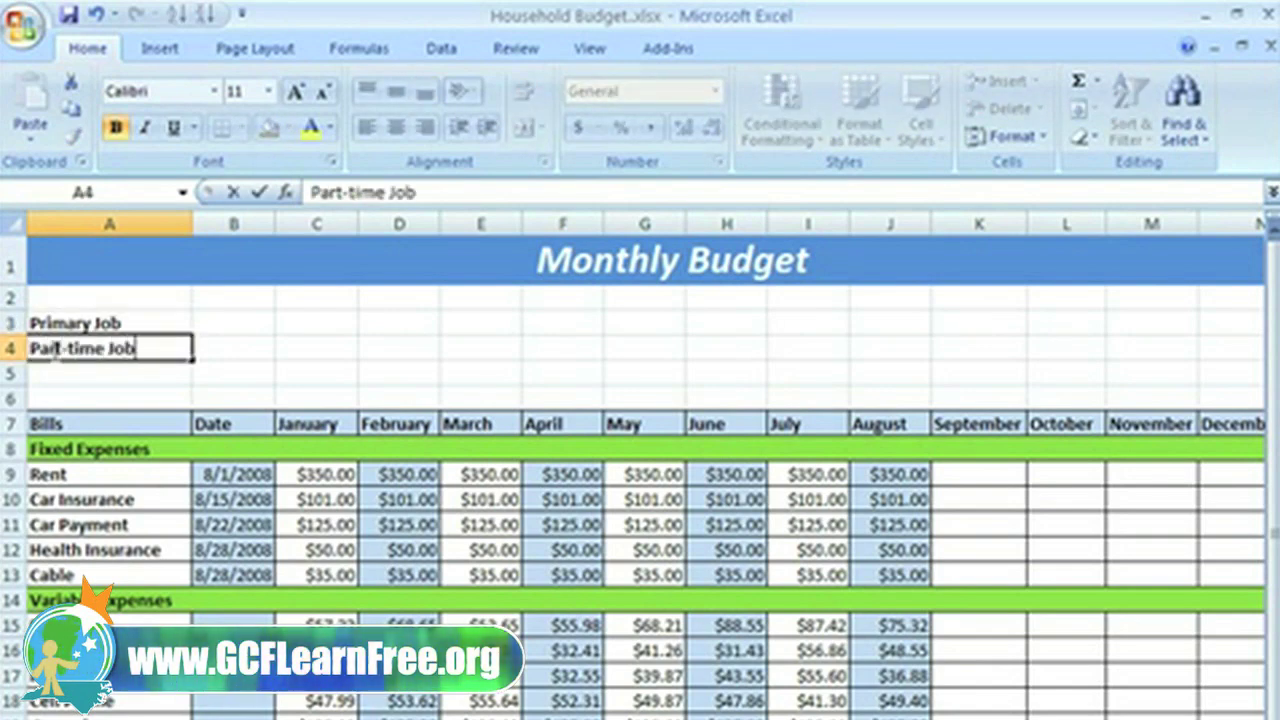
pyautogui.click(51, 374)
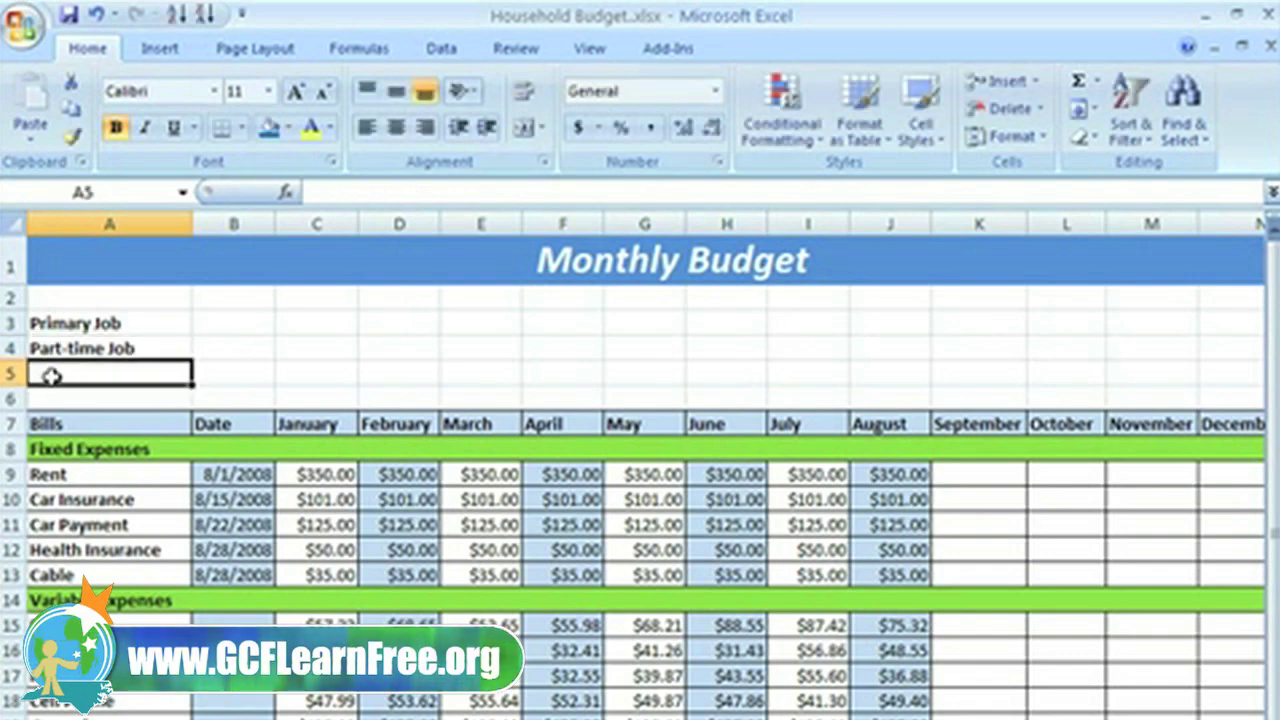
pyautogui.write('Total In')
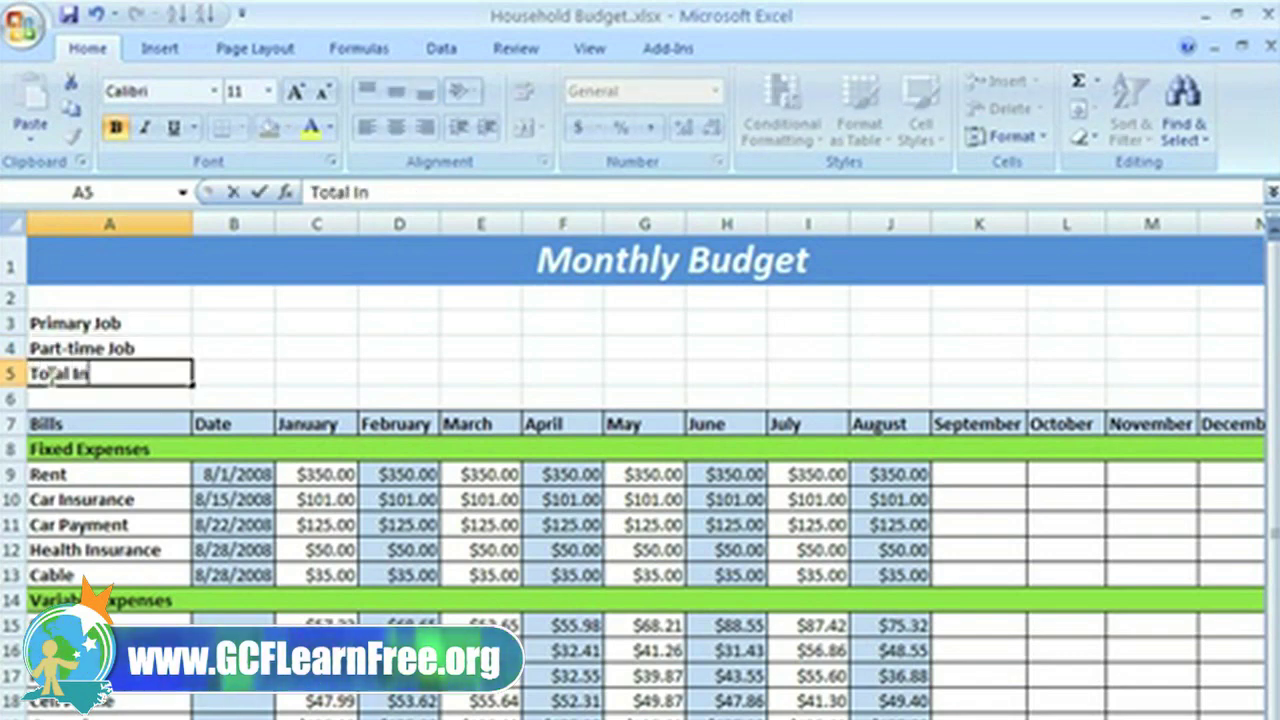
pyautogui.write('come')
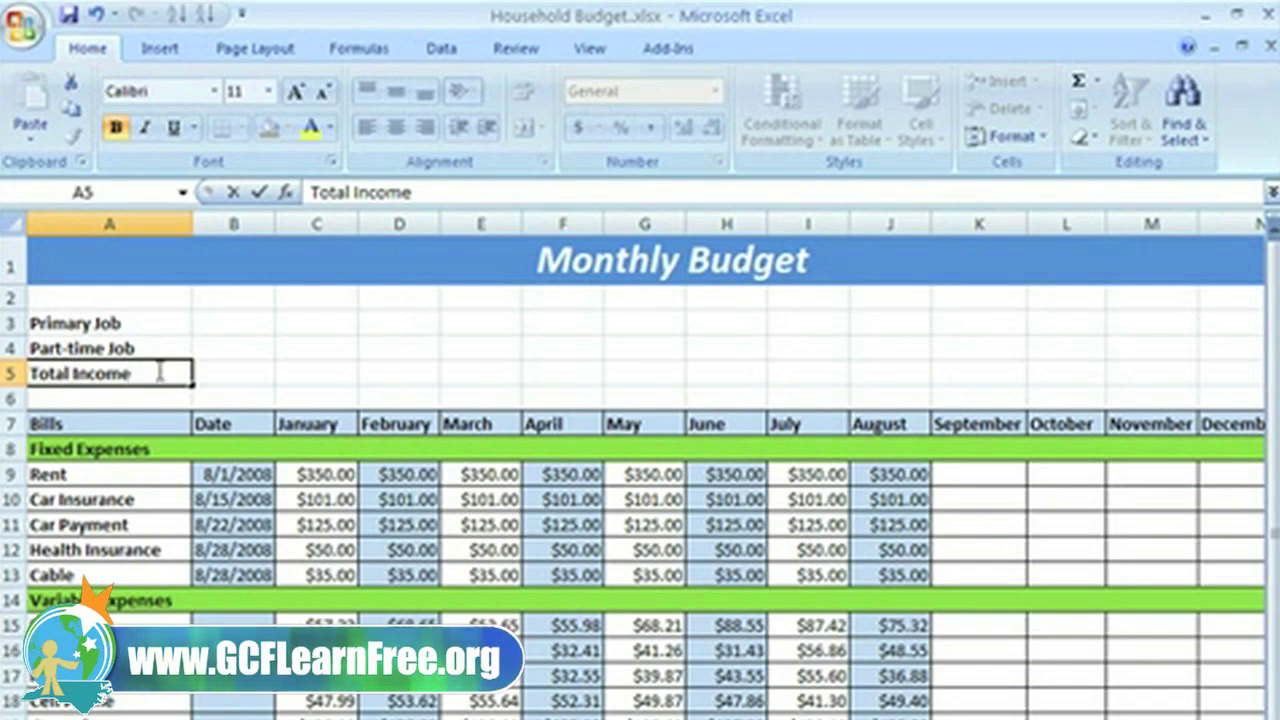
# Step: Enter the January income amounts: 1500 for the primary job in C3 and 200 for the part-time job in C4
pyautogui.click(300, 324)
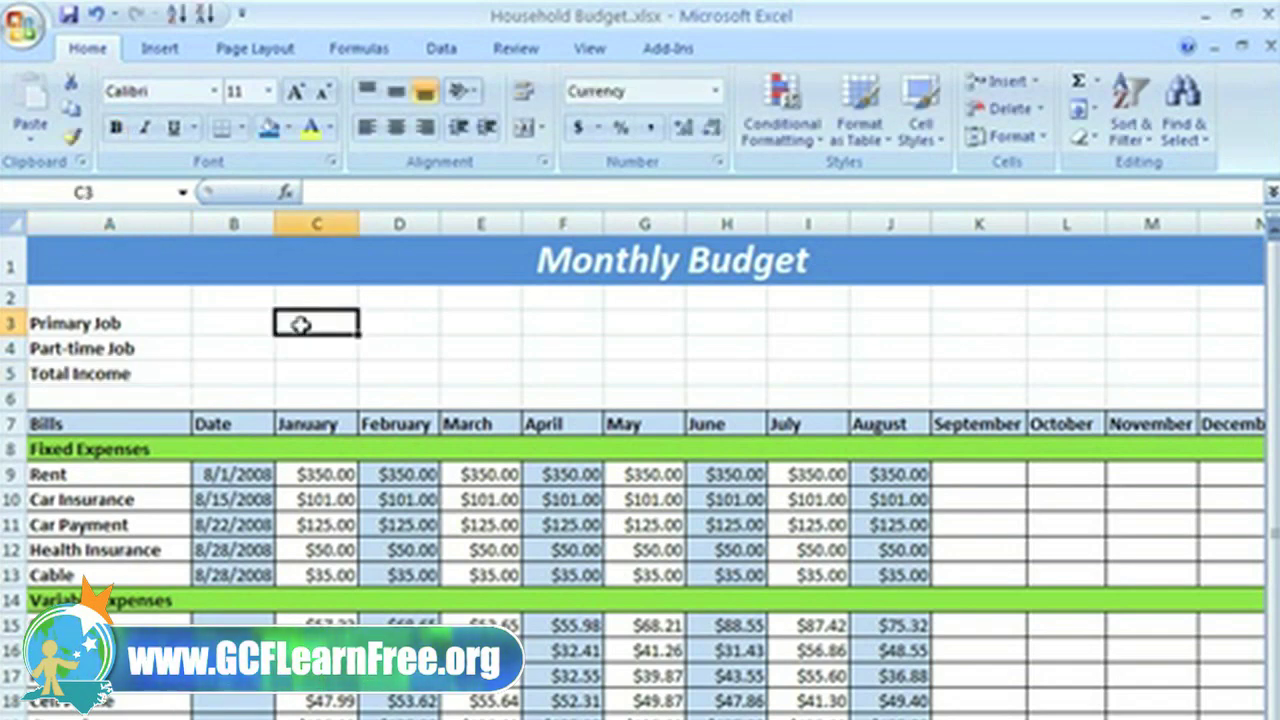
pyautogui.write('1500')
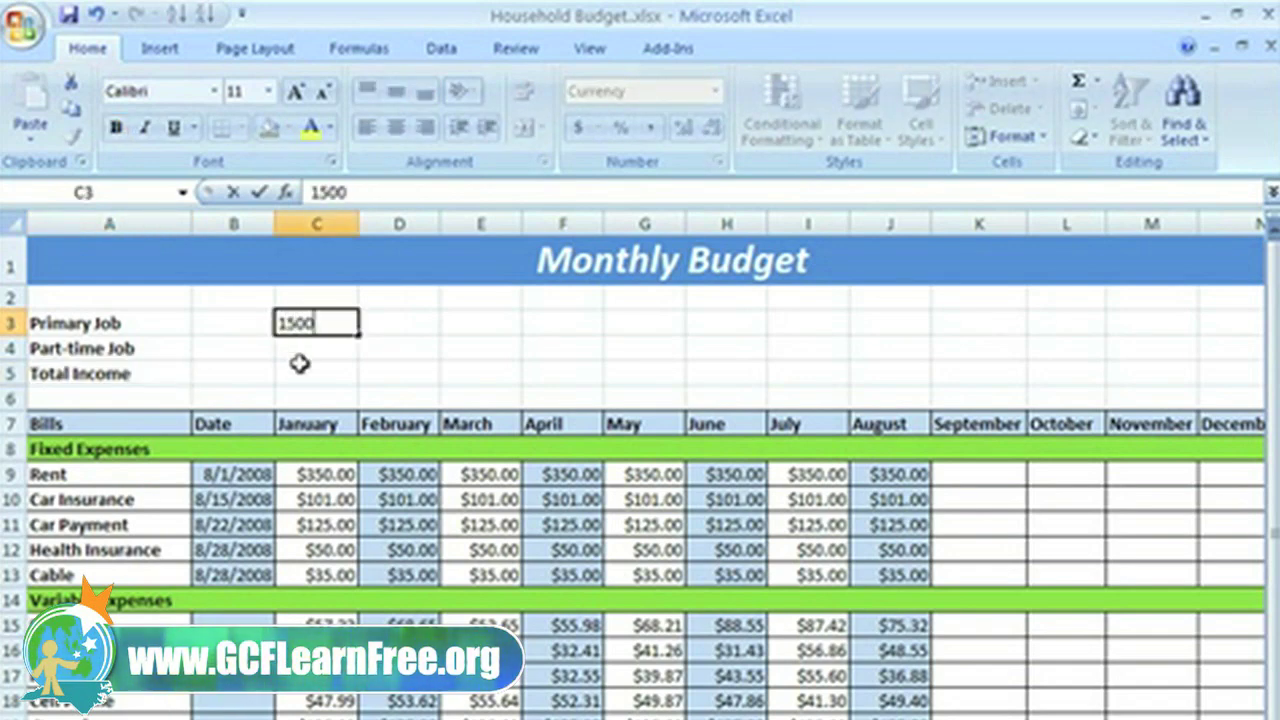
pyautogui.click(301, 347)
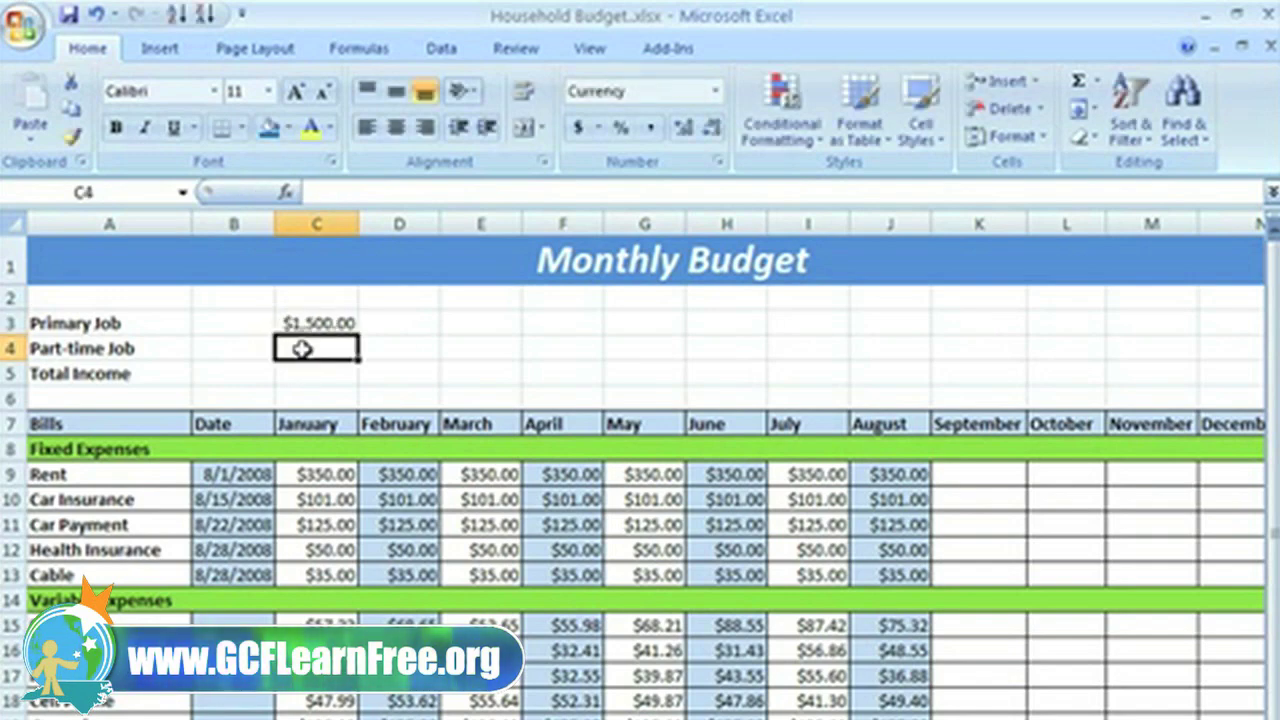
pyautogui.write('200')
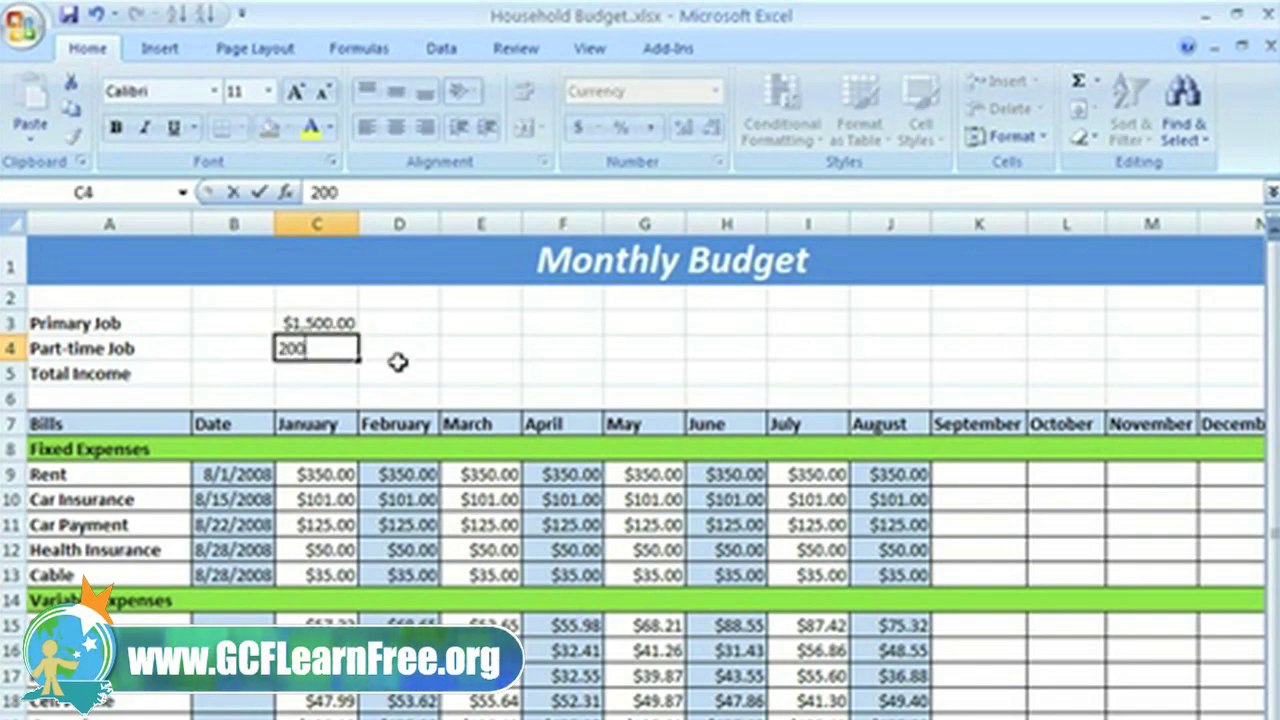
pyautogui.click(330, 371)
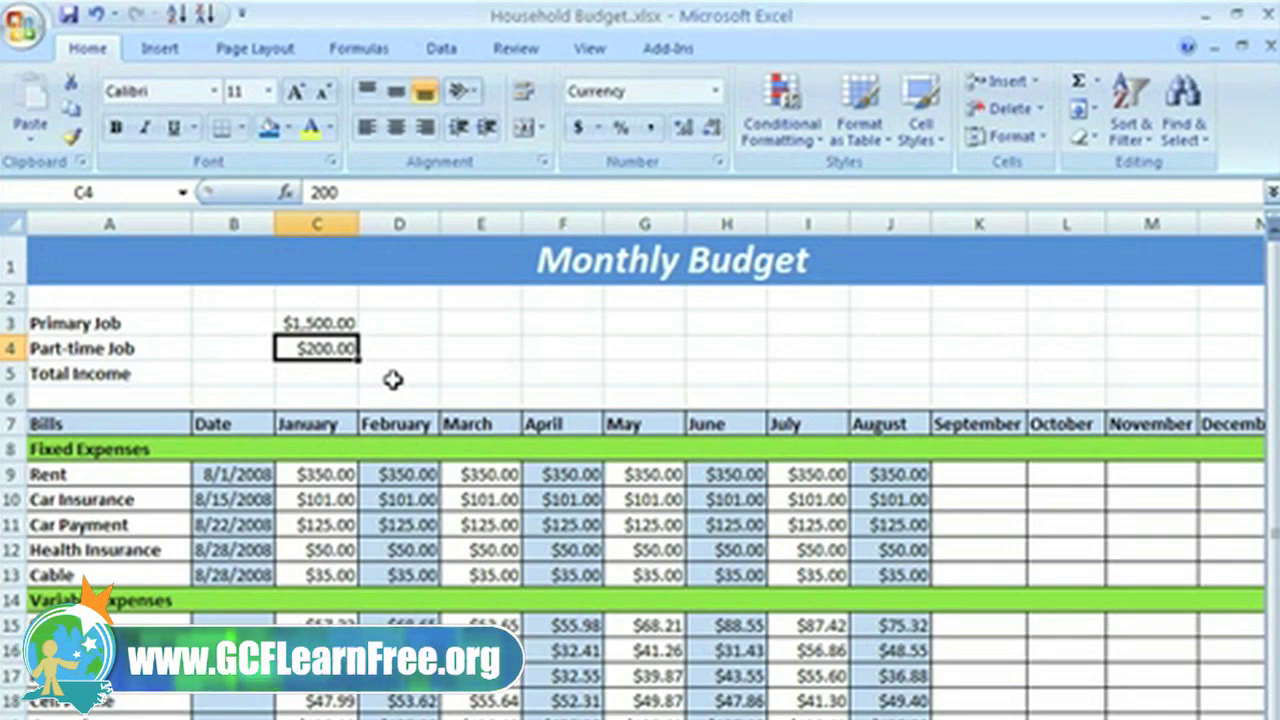
# Step: Calculate January's total income in C5 with the simple formula =1500+200
pyautogui.click(322, 372)
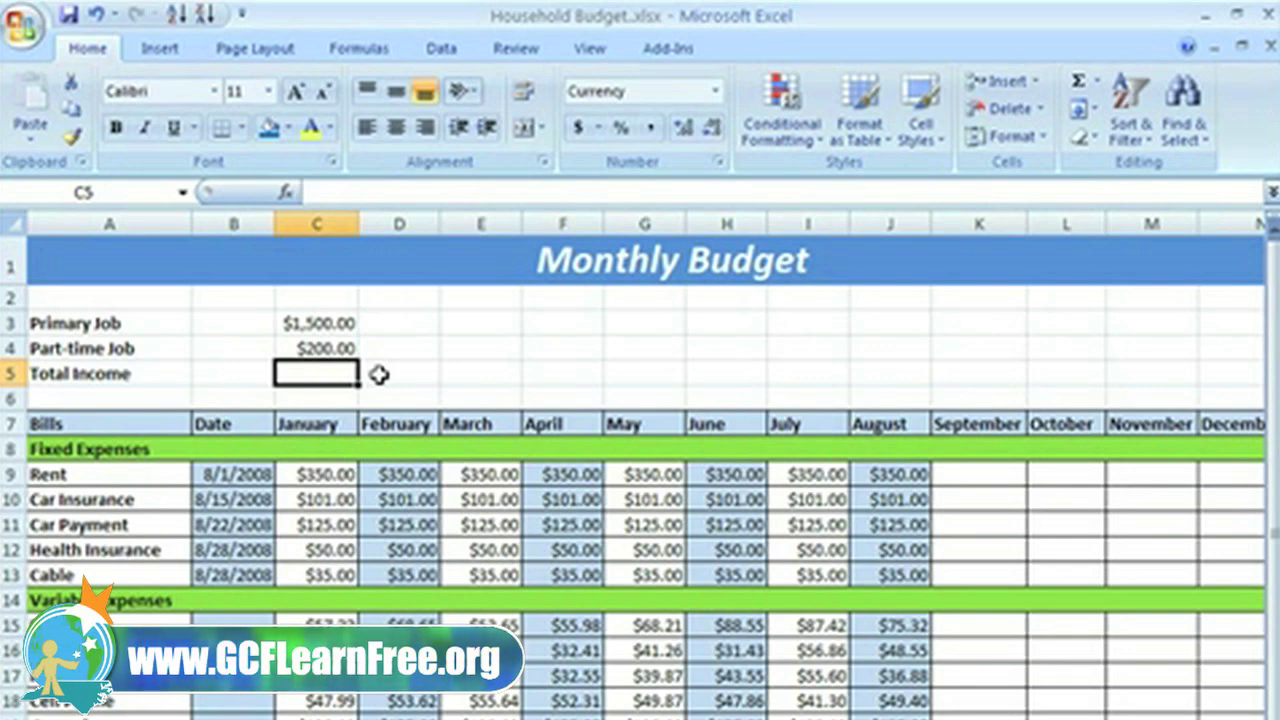
pyautogui.write('=')
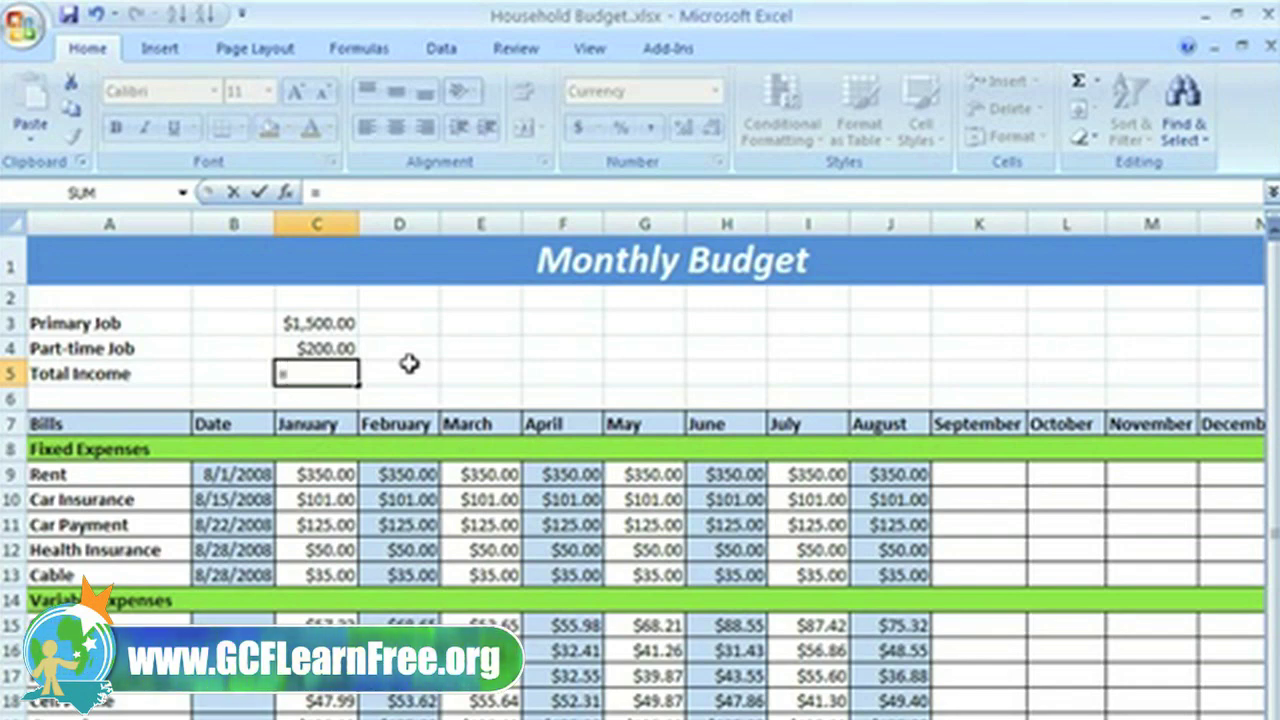
pyautogui.write('1500')
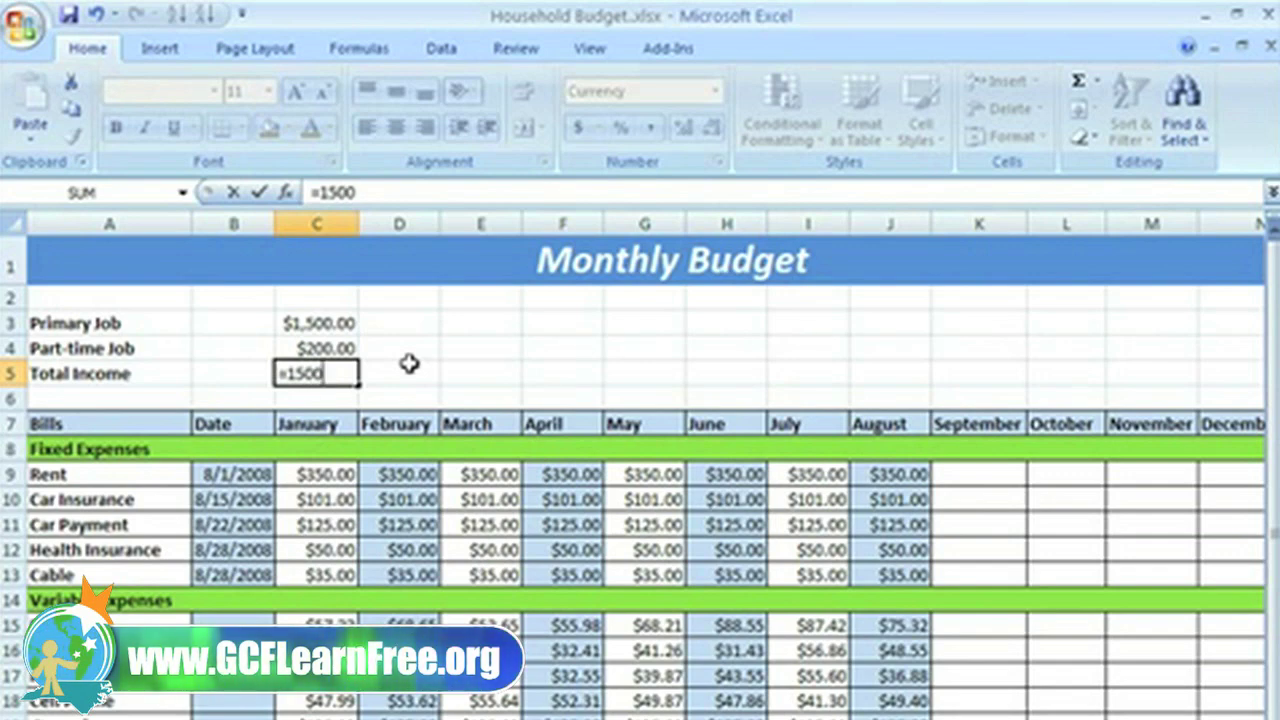
pyautogui.write('+')
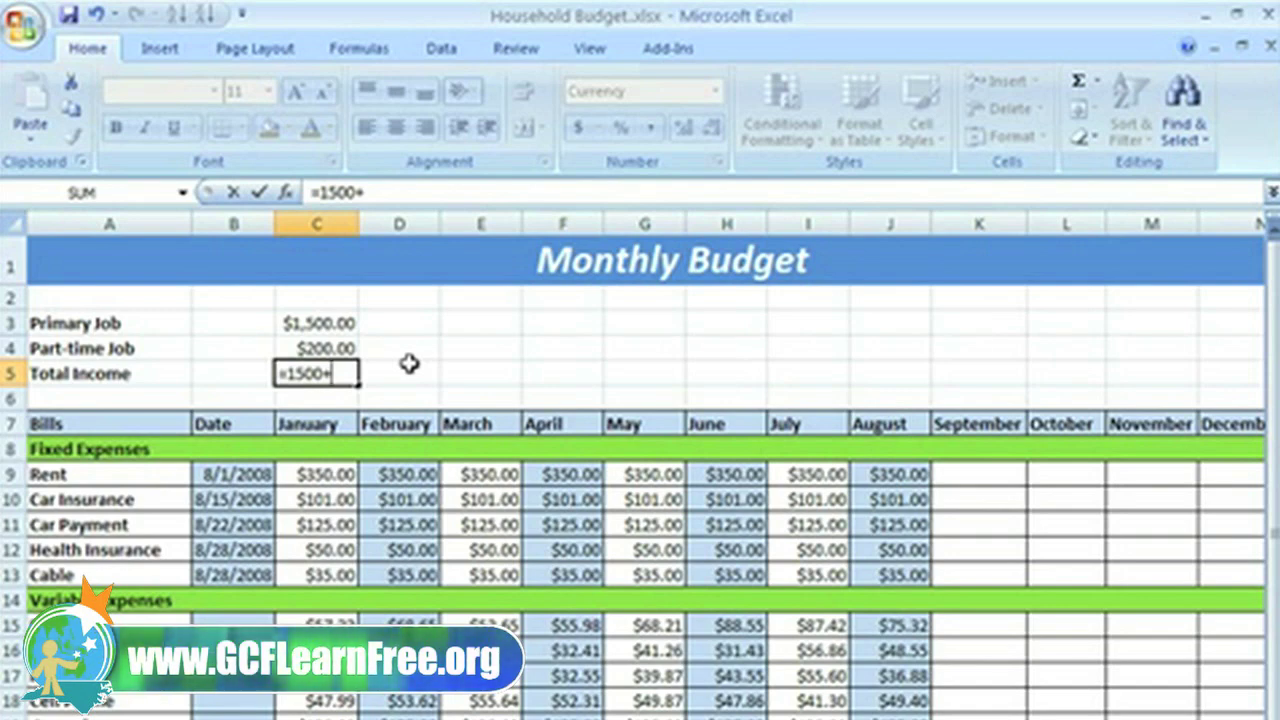
pyautogui.write('200')
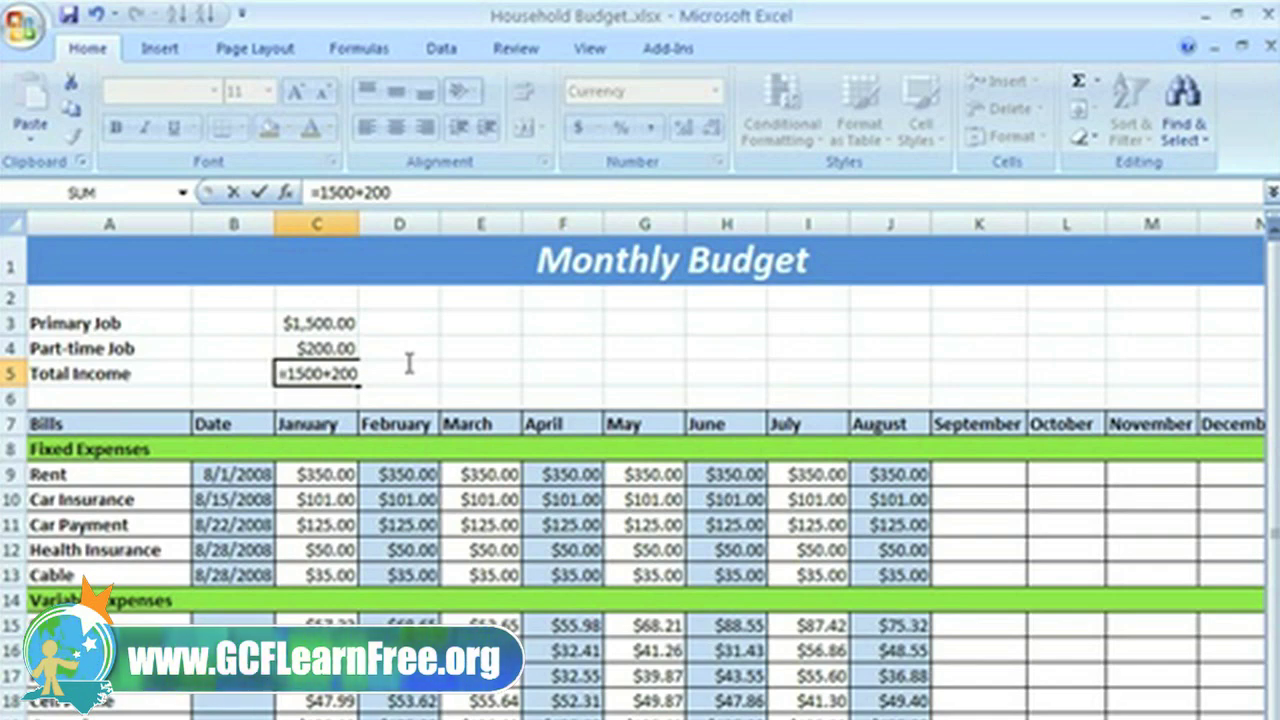
pyautogui.click(259, 196)
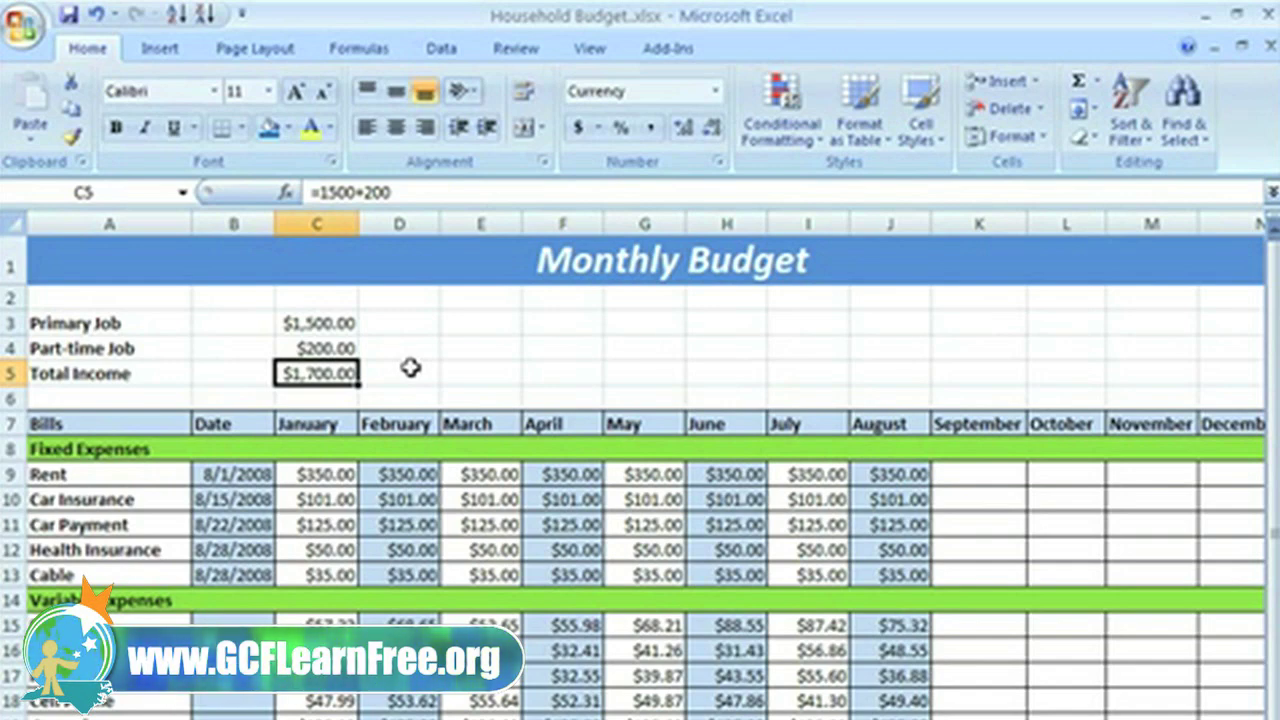
# Step: Add the two January incomes in D5 using cell references with the formula =C3+C4
pyautogui.click(412, 374)
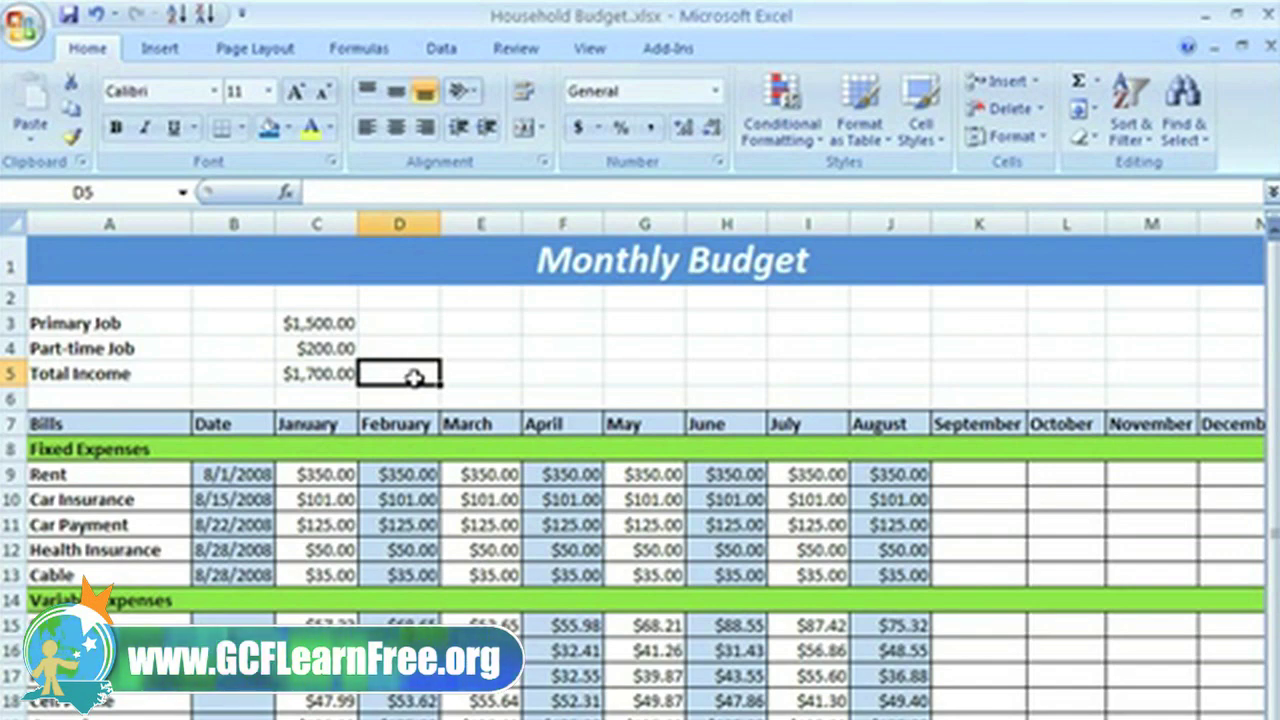
pyautogui.write('=')
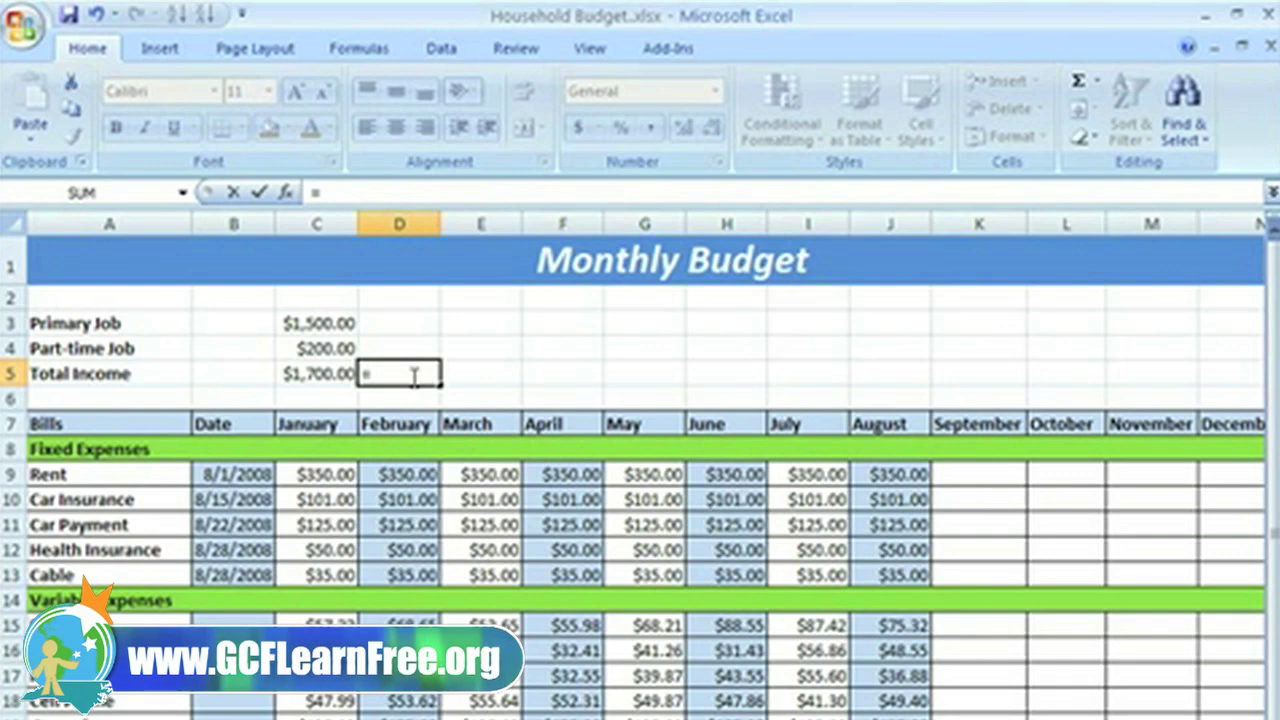
pyautogui.write('c3')
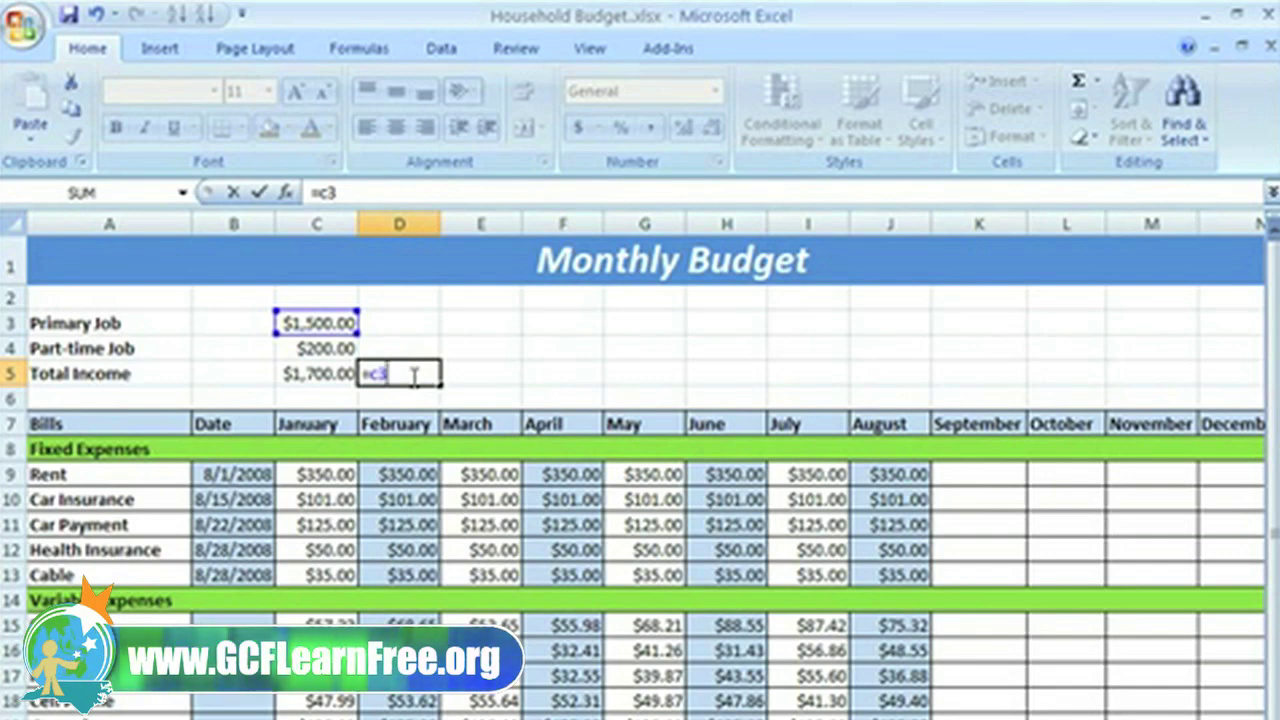
pyautogui.write('+')
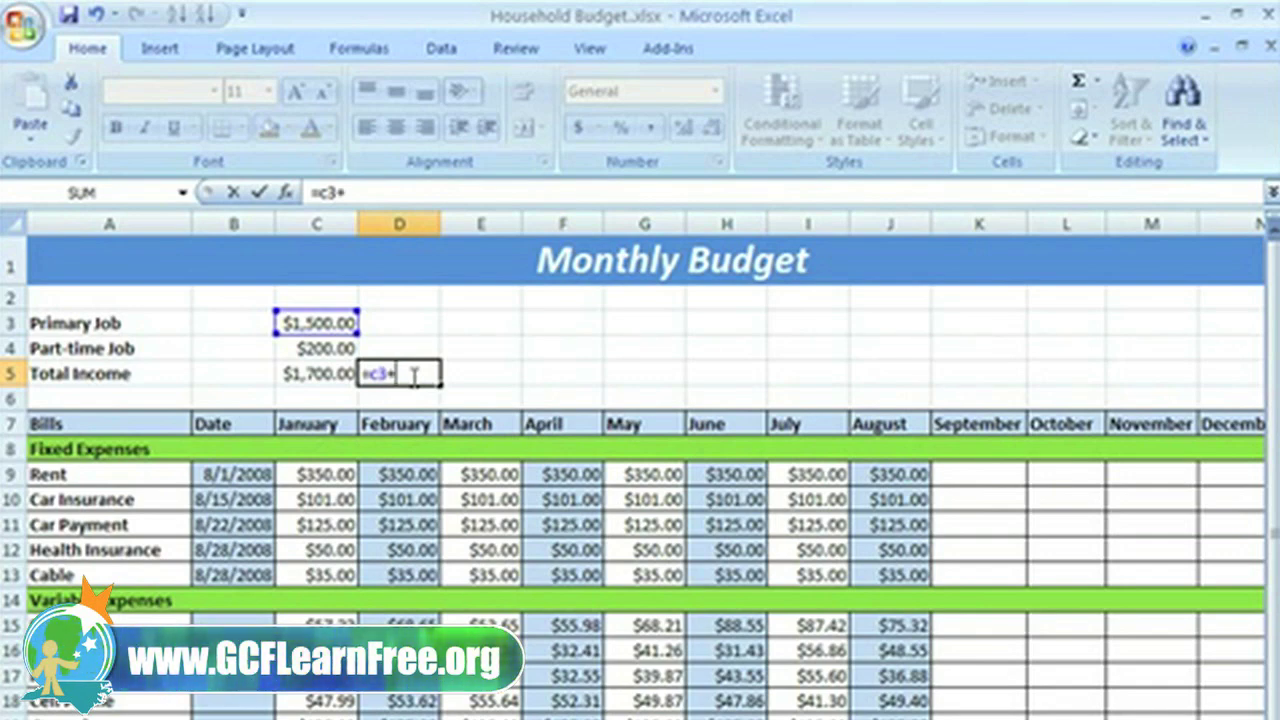
pyautogui.write('c4')
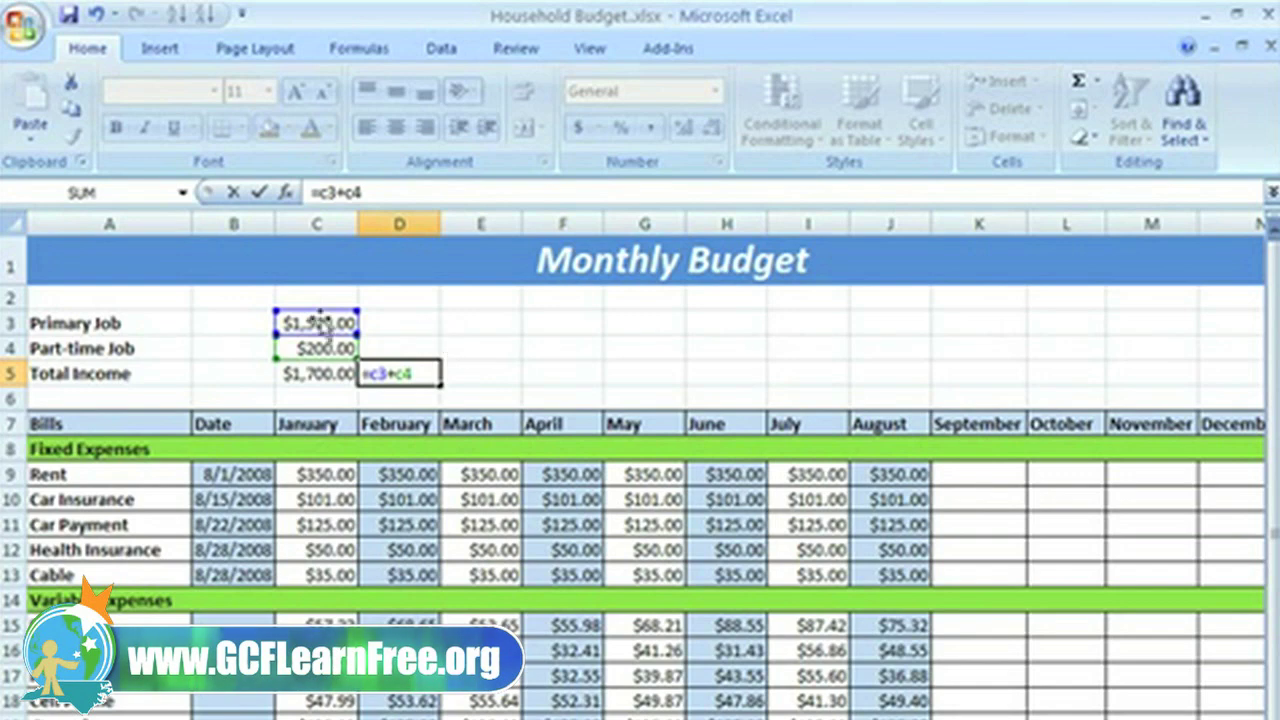
pyautogui.click(265, 196)
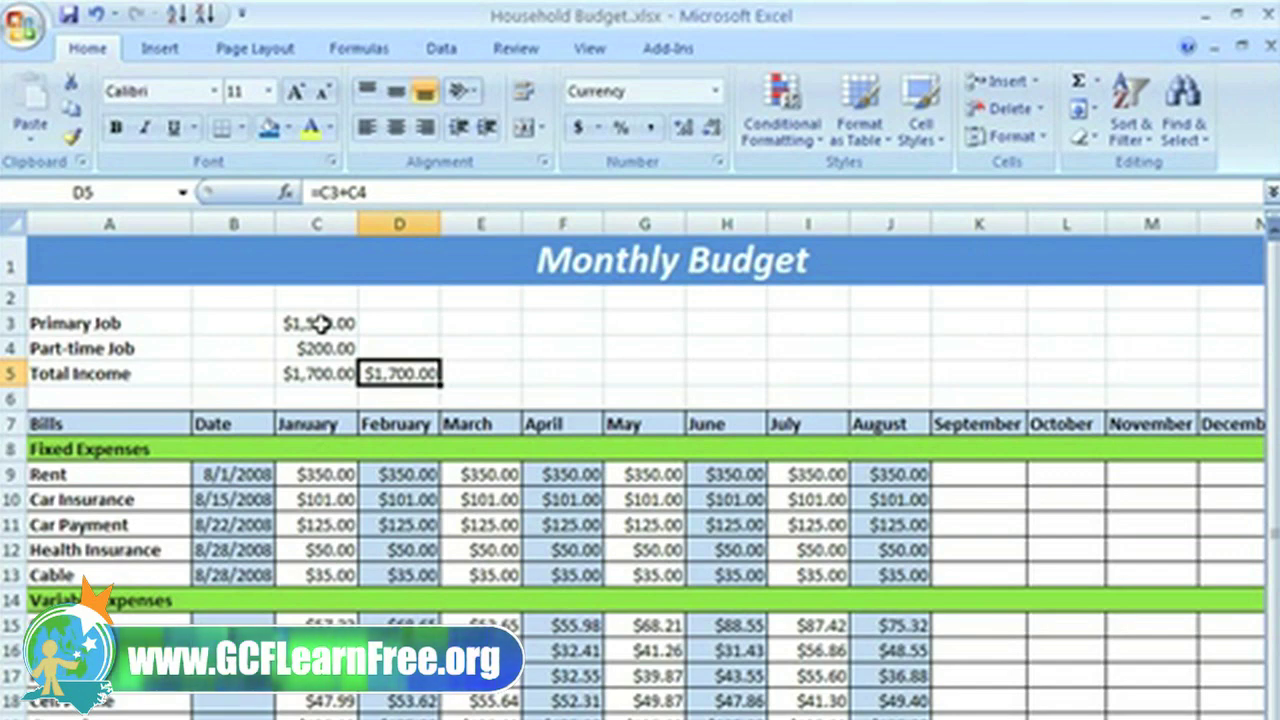
# Step: Change the January primary job income in C3 to 1799
pyautogui.click(318, 323)
pyautogui.write('1799')
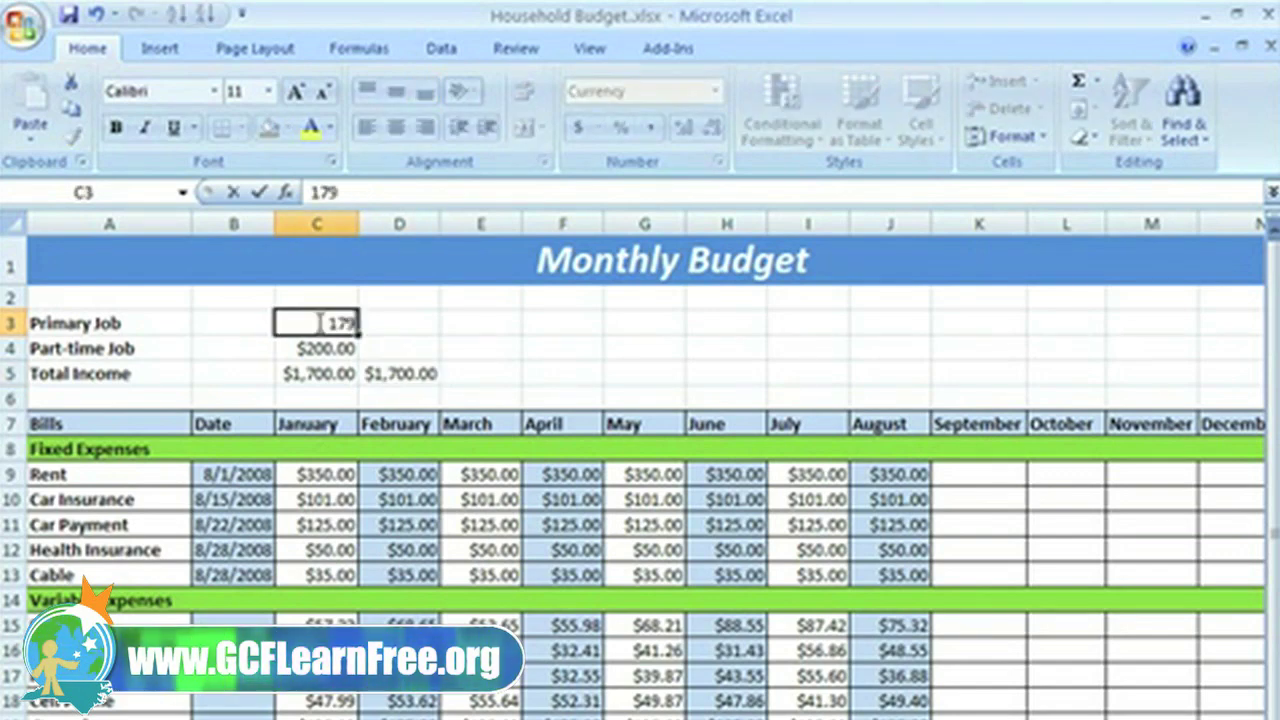
pyautogui.click(384, 321)
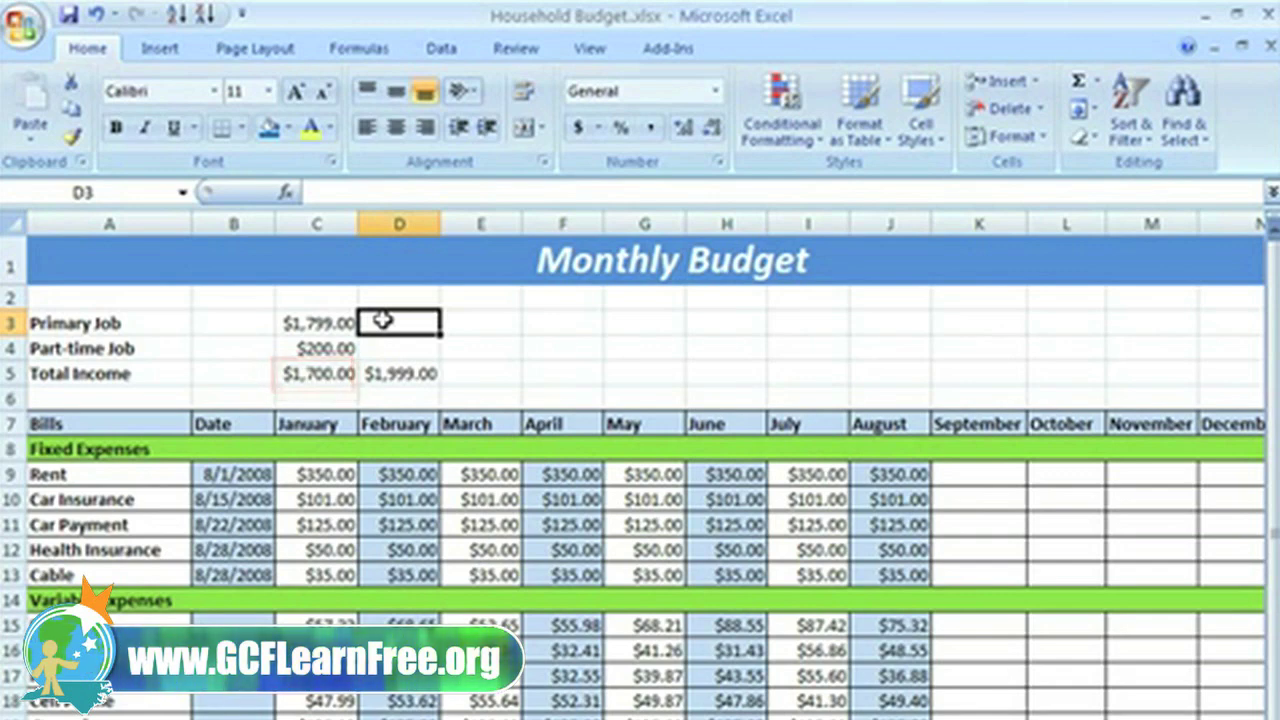
# Step: Edit the total income formula in C5 to =1799+200, and select D5 to view its cell-reference formula
pyautogui.click(318, 378)
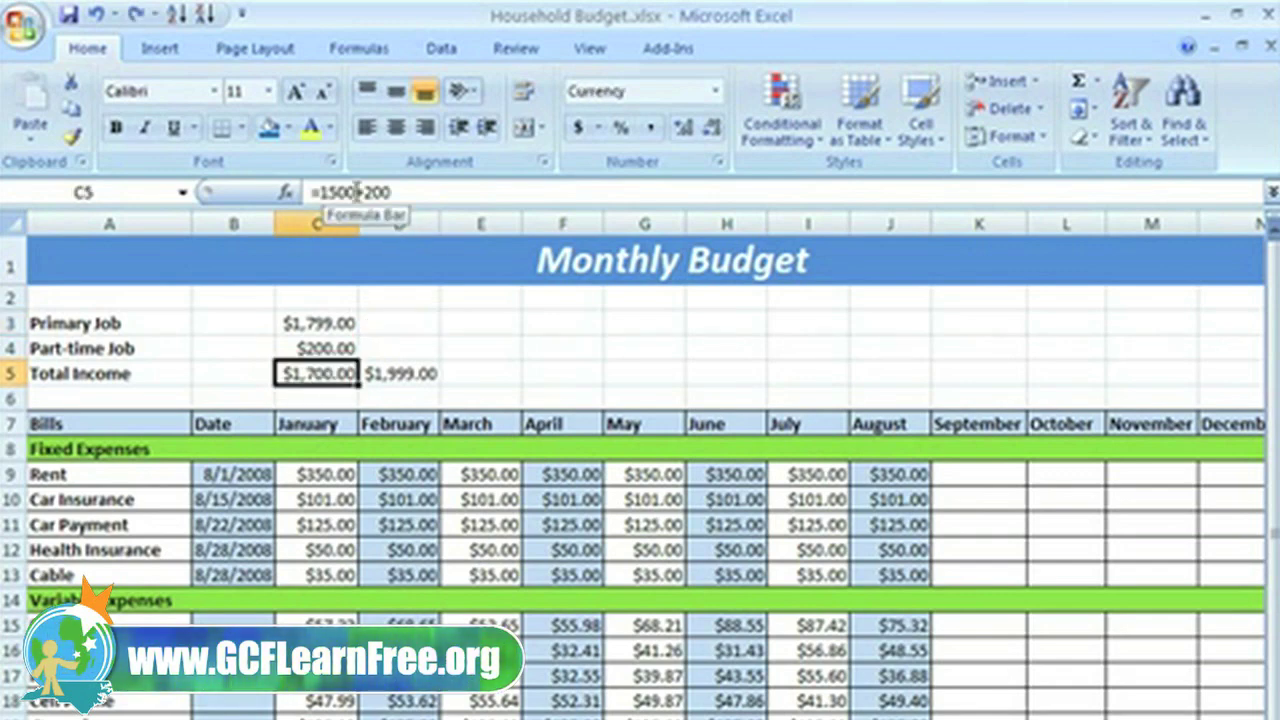
pyautogui.moveTo(356, 191); pyautogui.dragTo(328, 192)
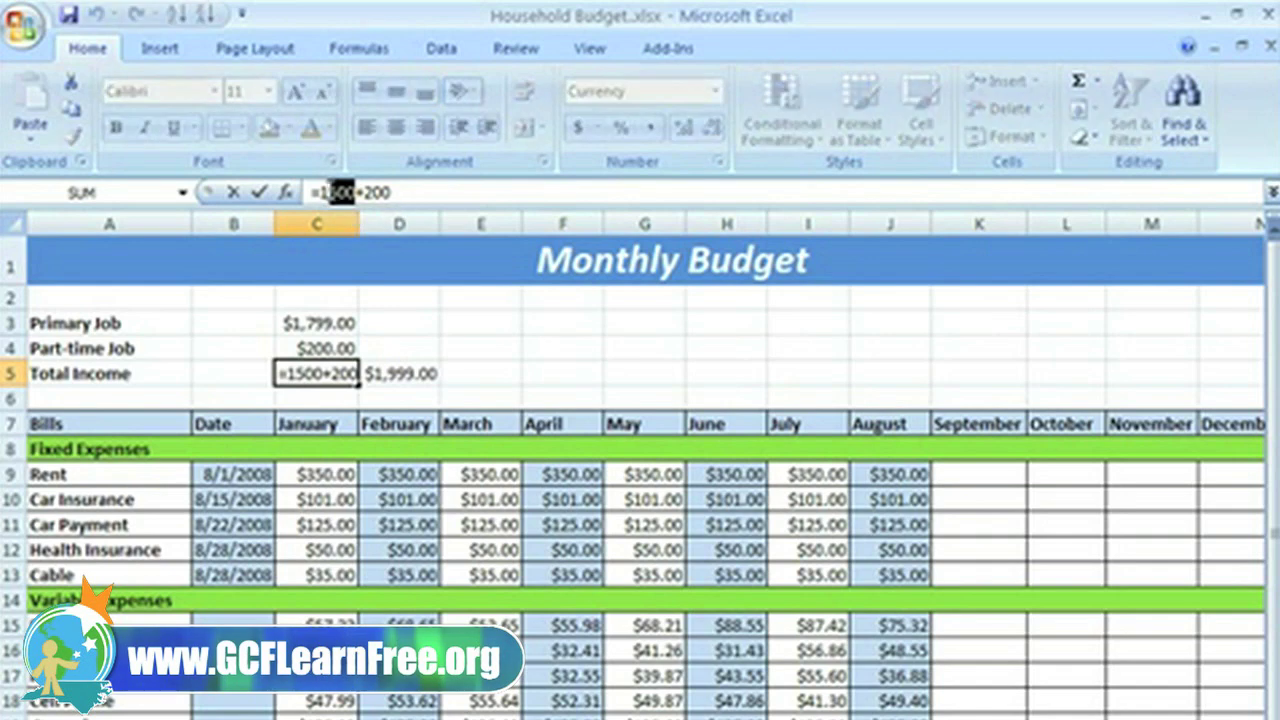
pyautogui.write('799')
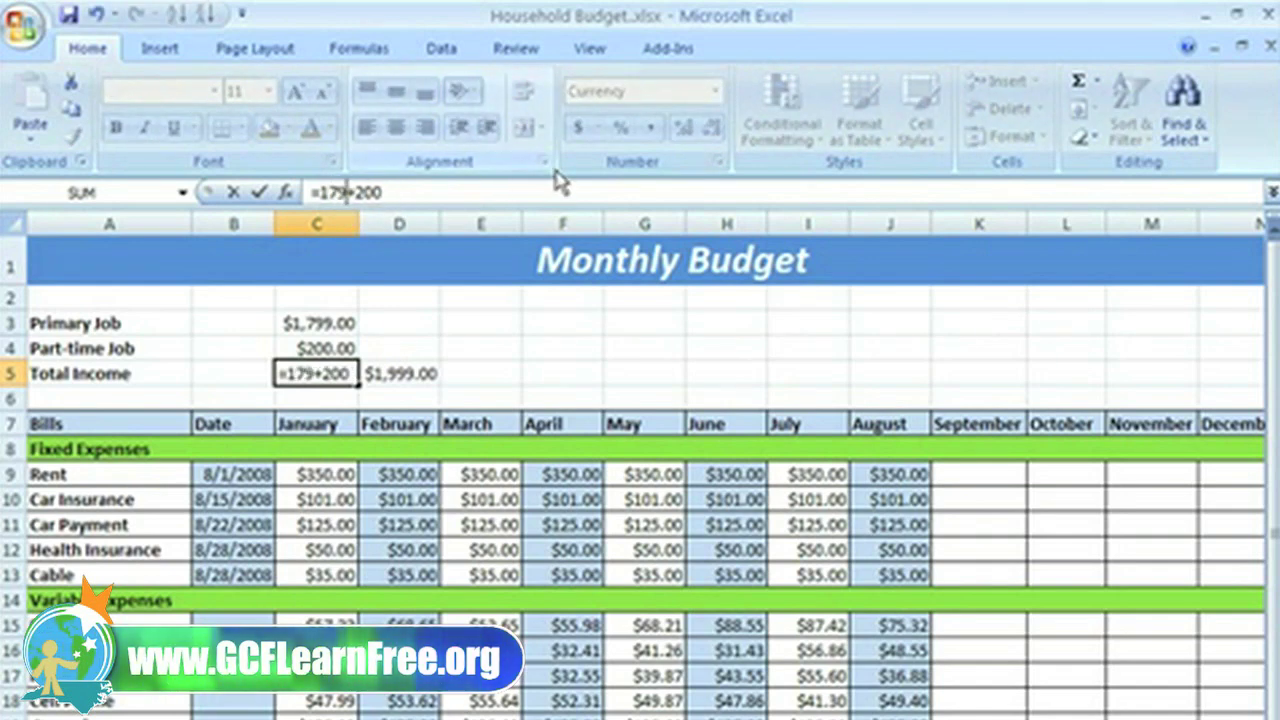
pyautogui.click(347, 400)
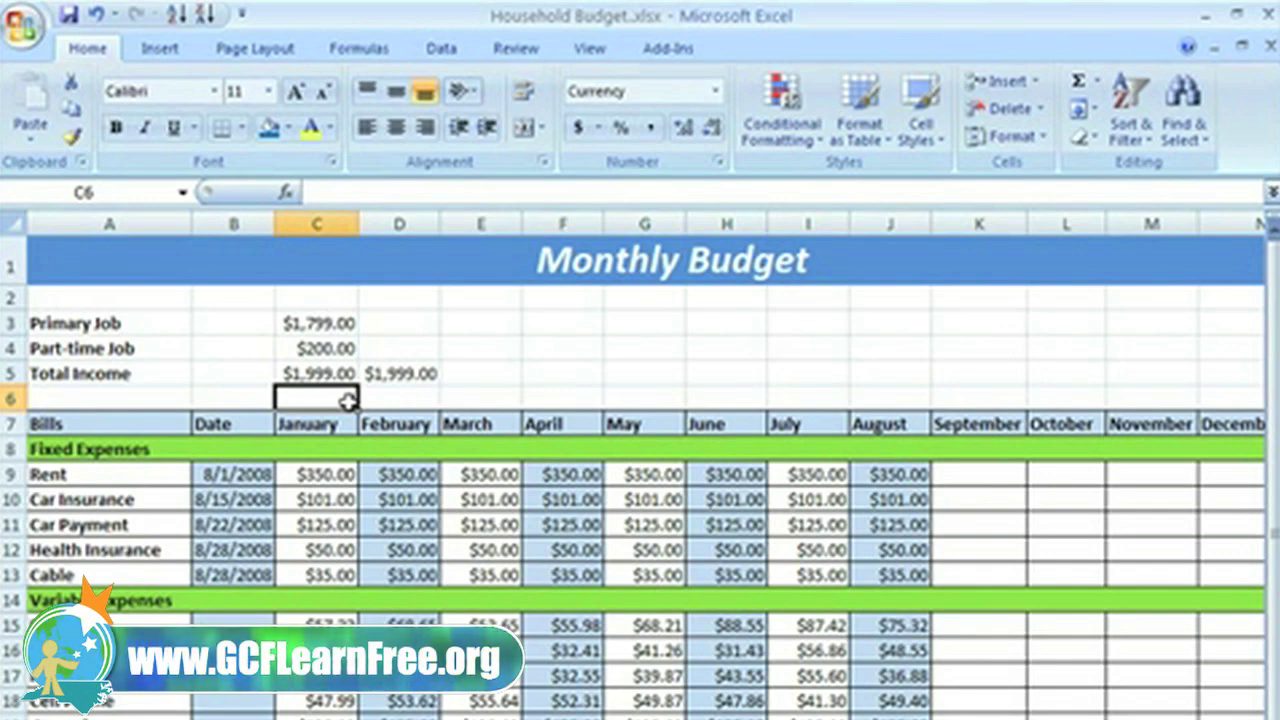
pyautogui.click(412, 378)
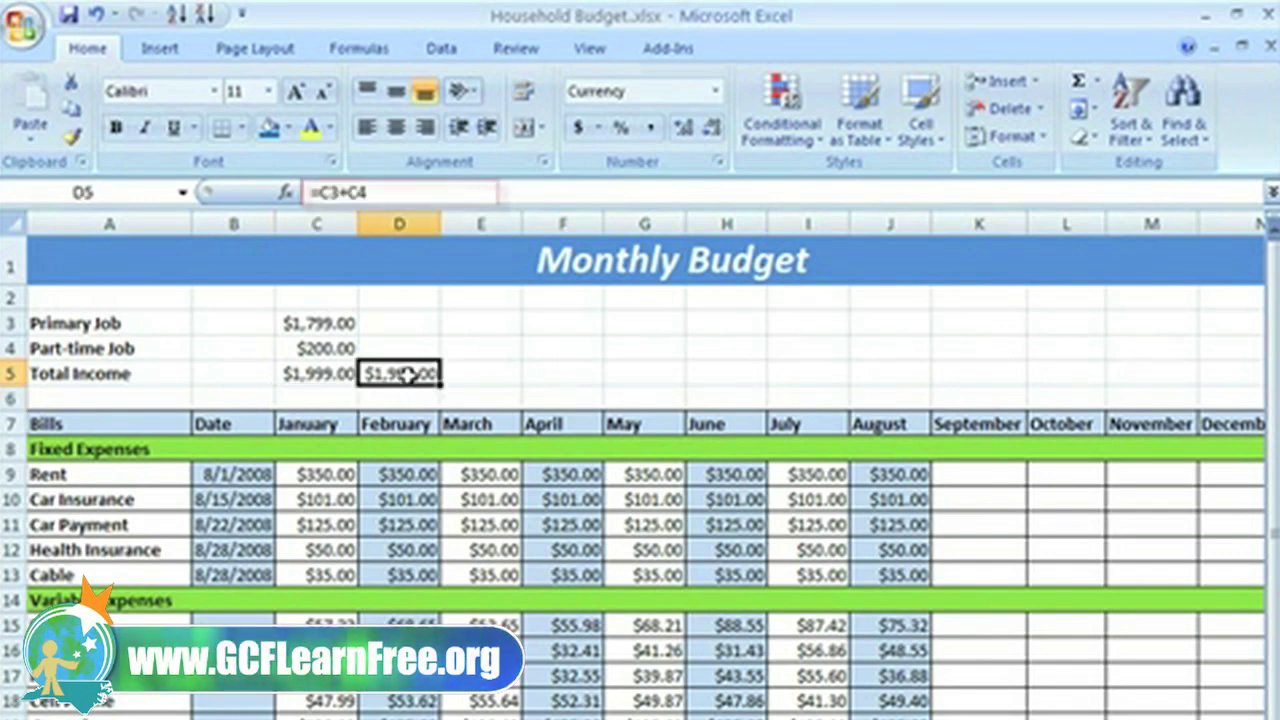
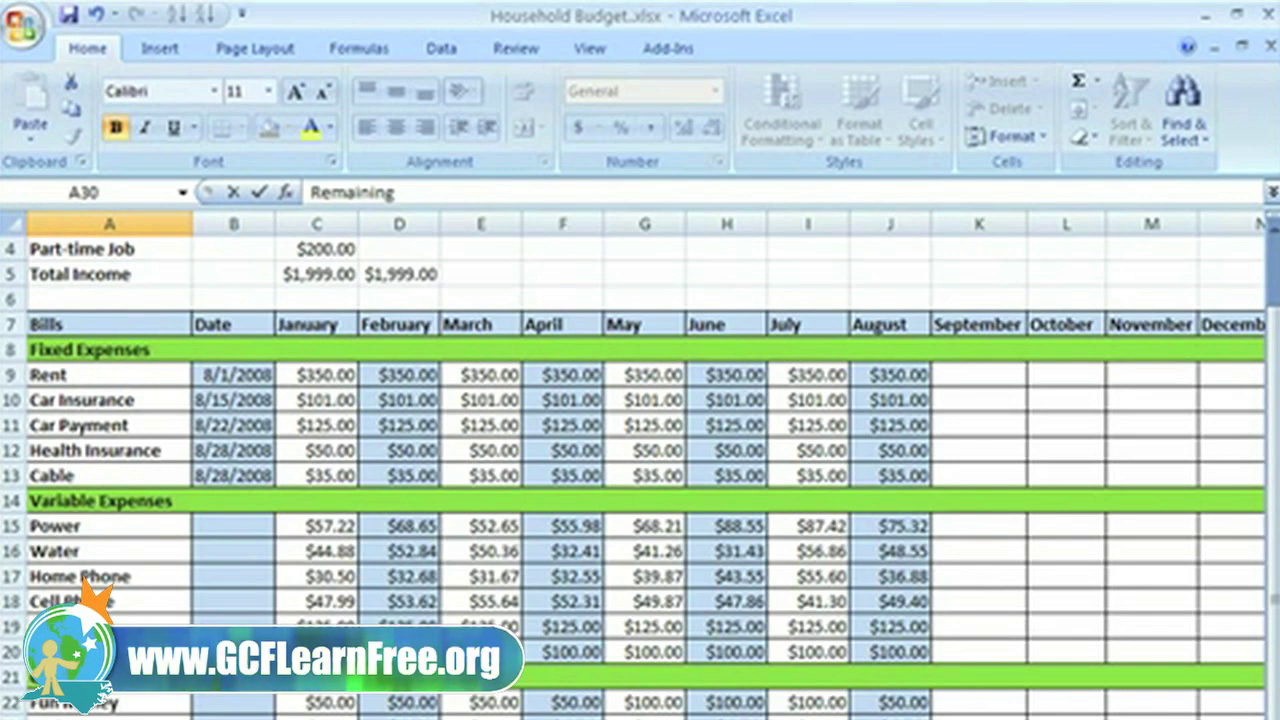
# Step: Commit the Remaining label in A30 and enter the formula =C5-C29 in C30 for January's remaining amount
pyautogui.press('Tab')
pyautogui.press('Tab')
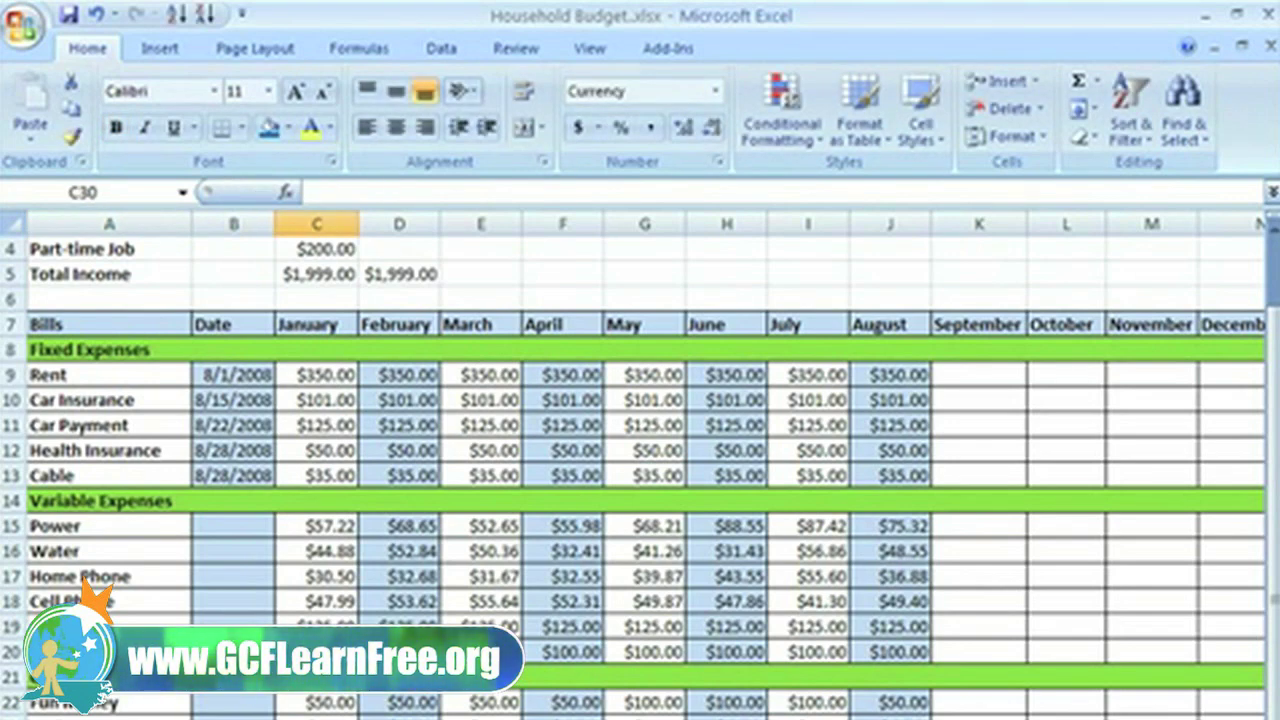
pyautogui.write('=')
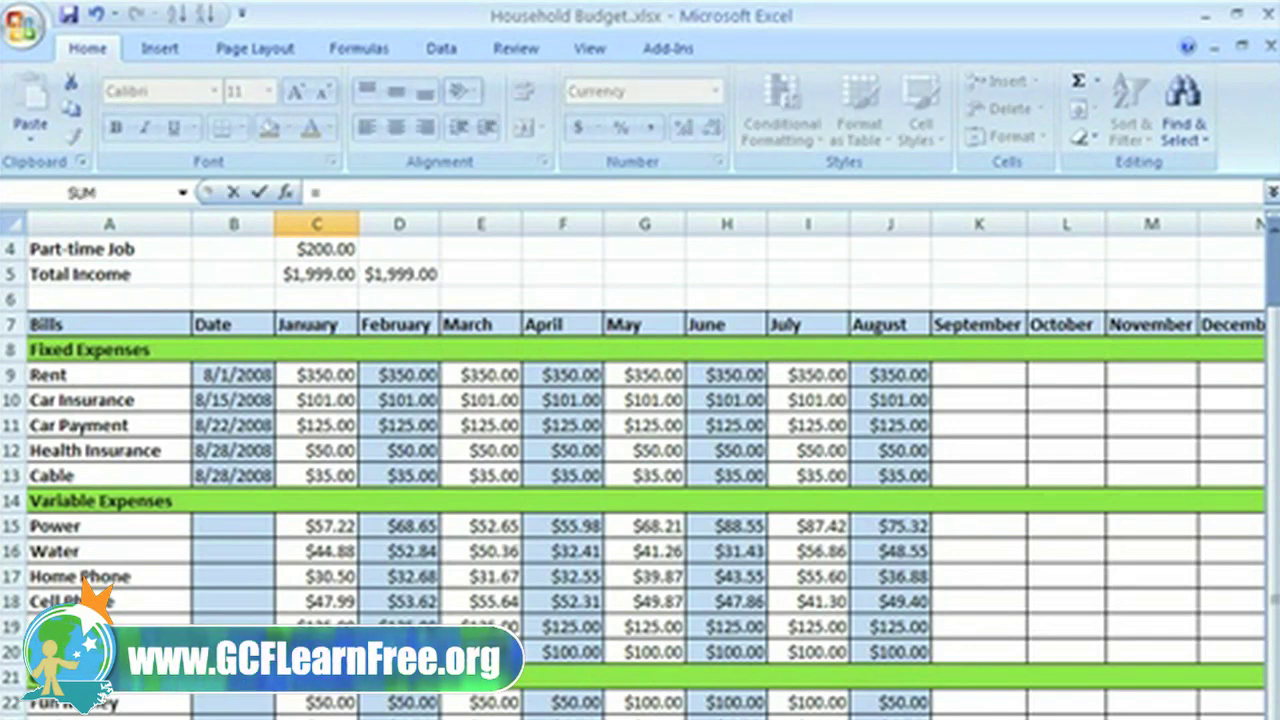
pyautogui.click(355, 277)
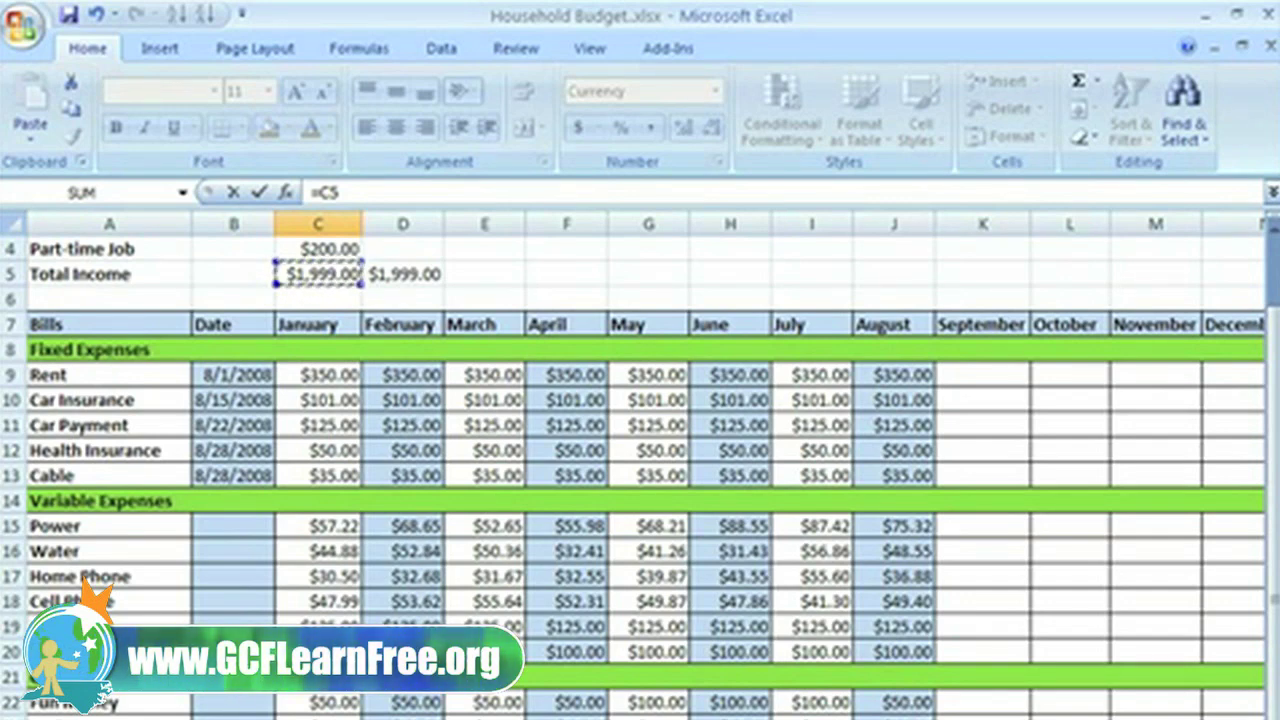
pyautogui.write('-')
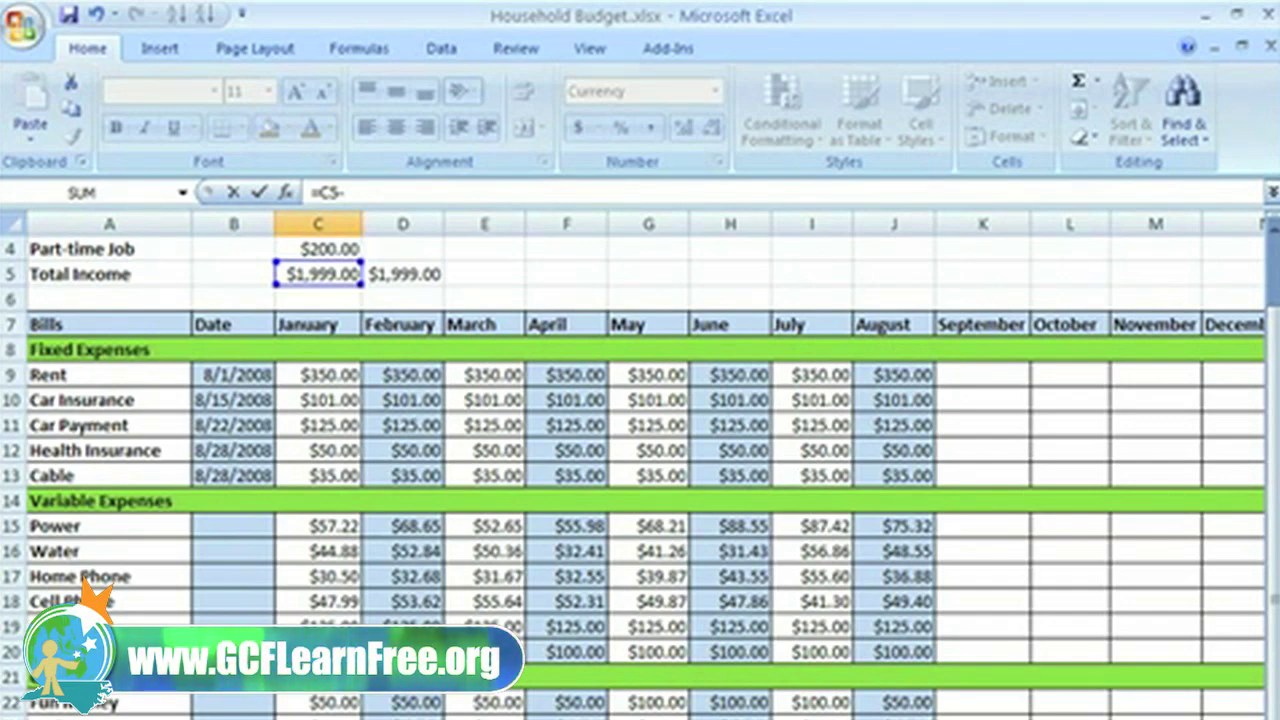
pyautogui.write('C29')
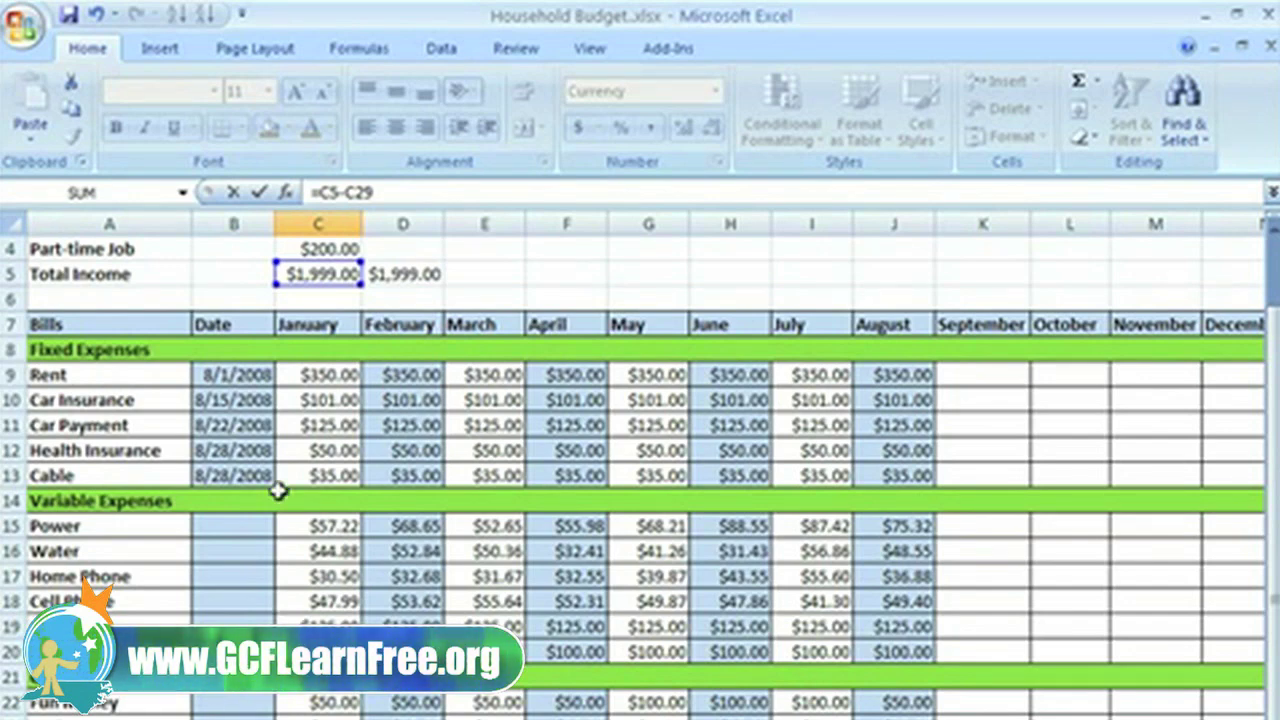
pyautogui.click(260, 193)
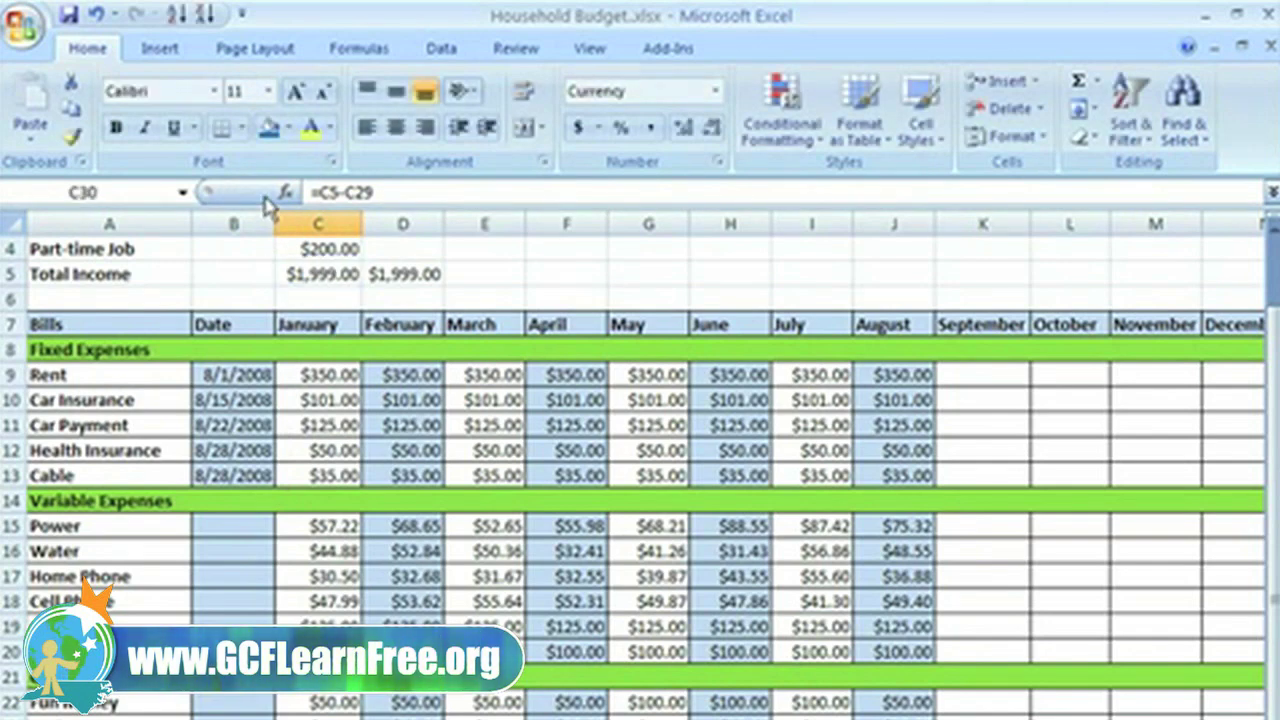